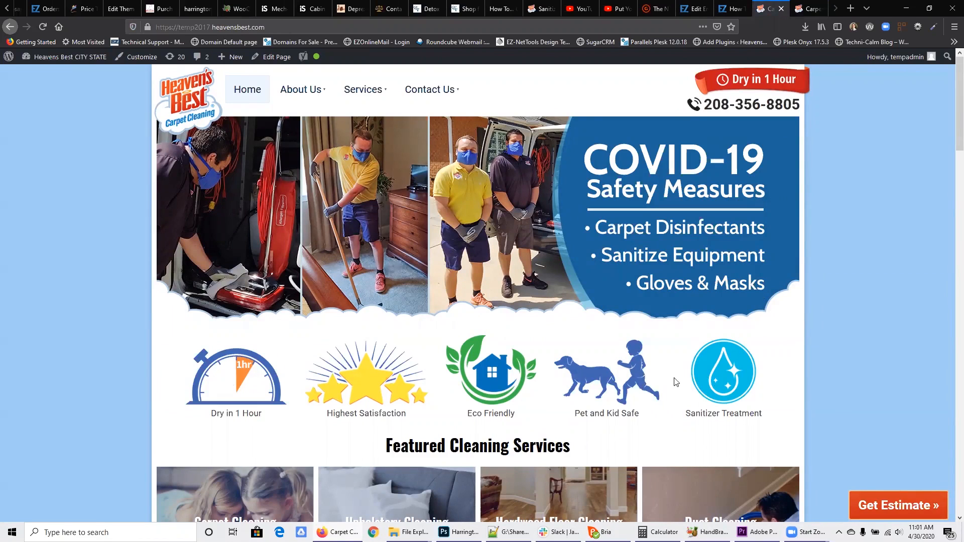
# Step: Review the Sanitizer Treatment and Health & Safety Statement pages on the Heaven's Best template site
pyautogui.moveTo(347, 91)
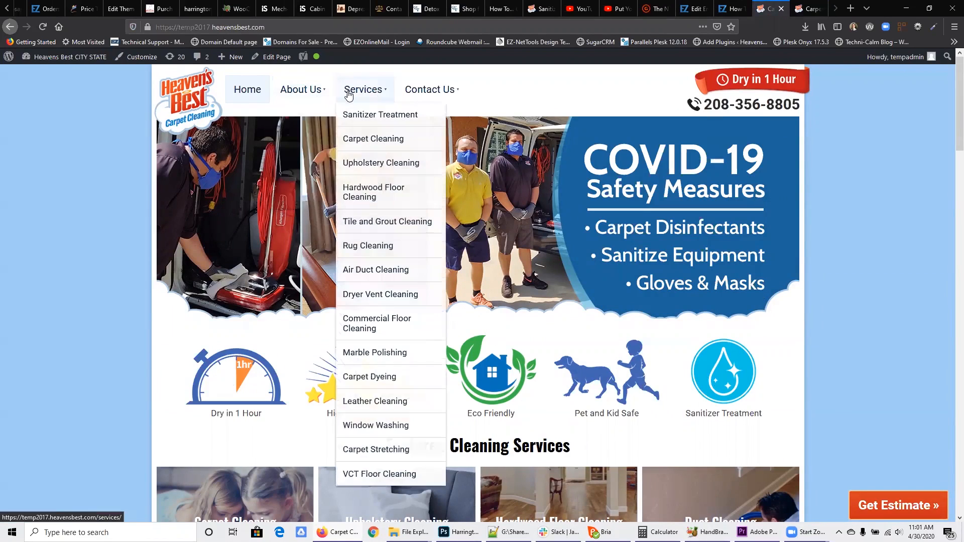
pyautogui.click(367, 125)
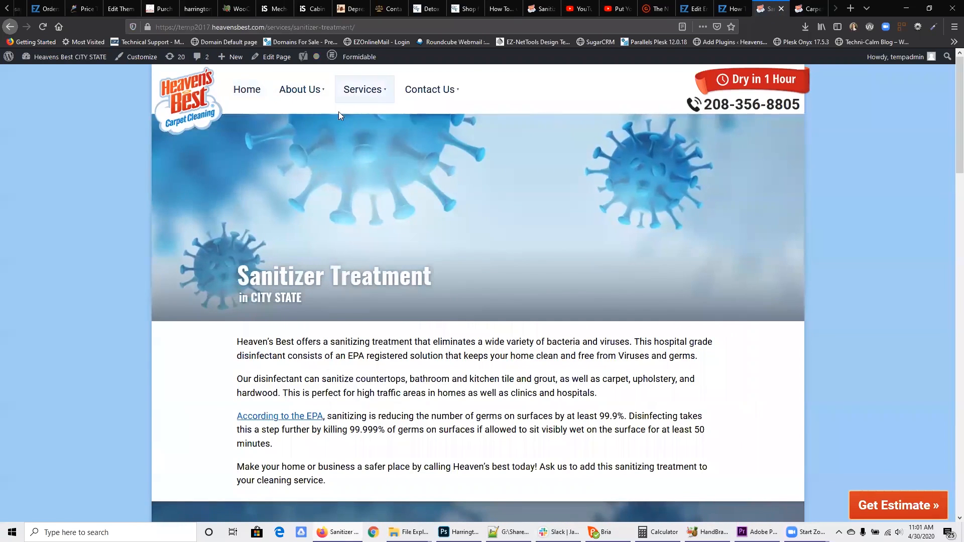
pyautogui.moveTo(312, 96)
pyautogui.click(314, 195)
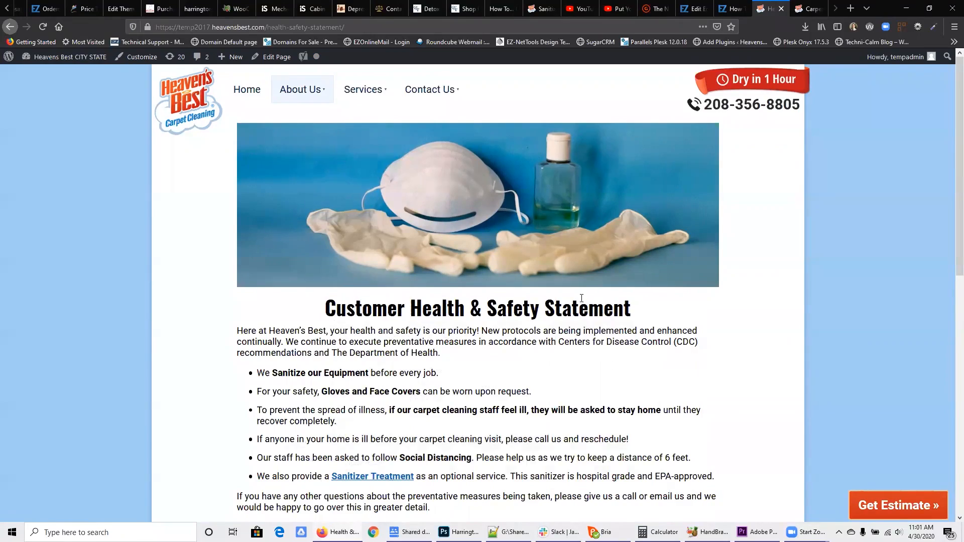
# Step: In File Explorer, open Shared drives > Marketing > Heavens Best > COVID-19 > website elements on Google Drive and locate covid-pages.xml
pyautogui.click(409, 532)
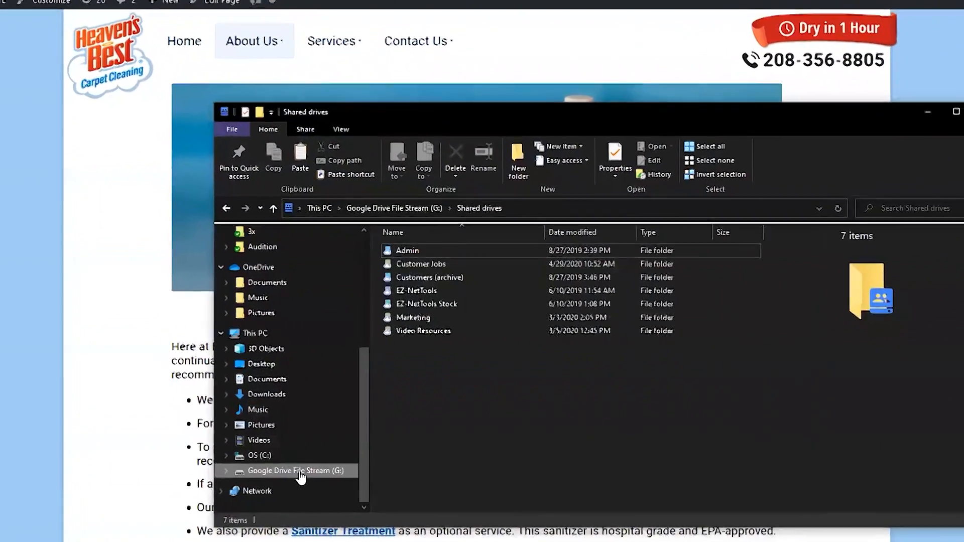
pyautogui.click(322, 447)
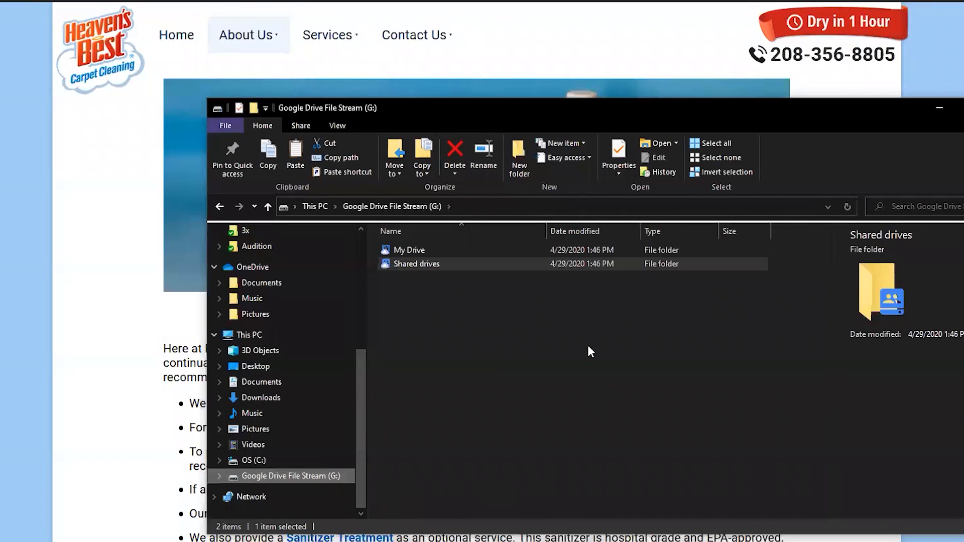
pyautogui.doubleClick(414, 267)
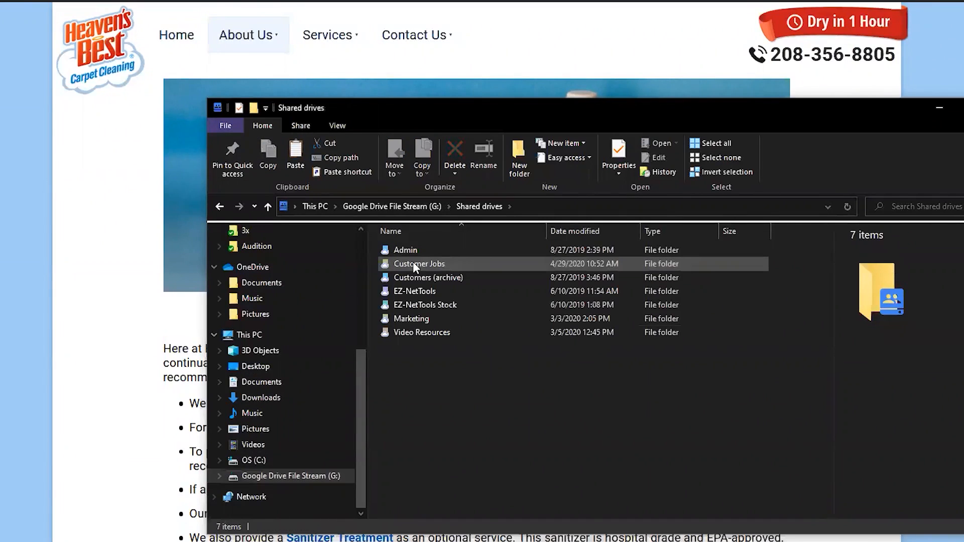
pyautogui.doubleClick(406, 318)
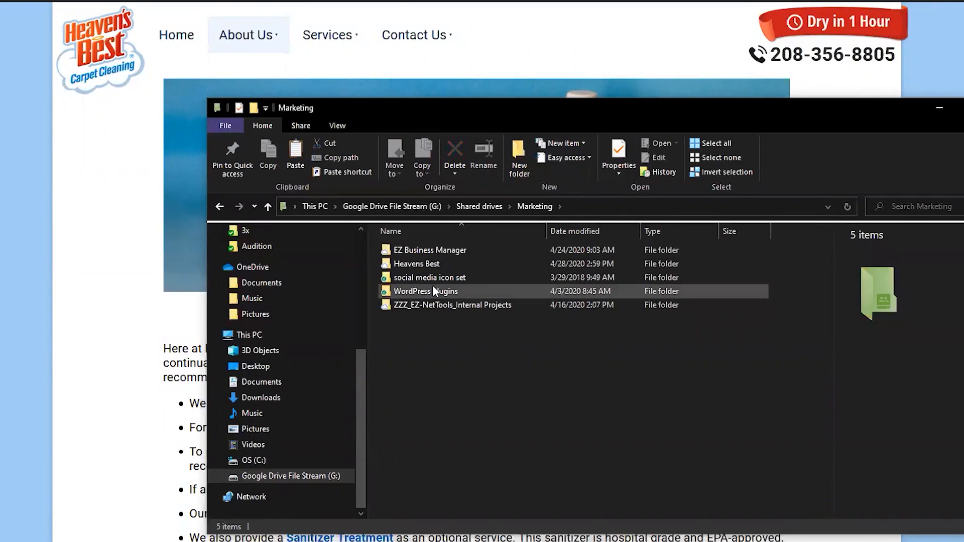
pyautogui.doubleClick(415, 263)
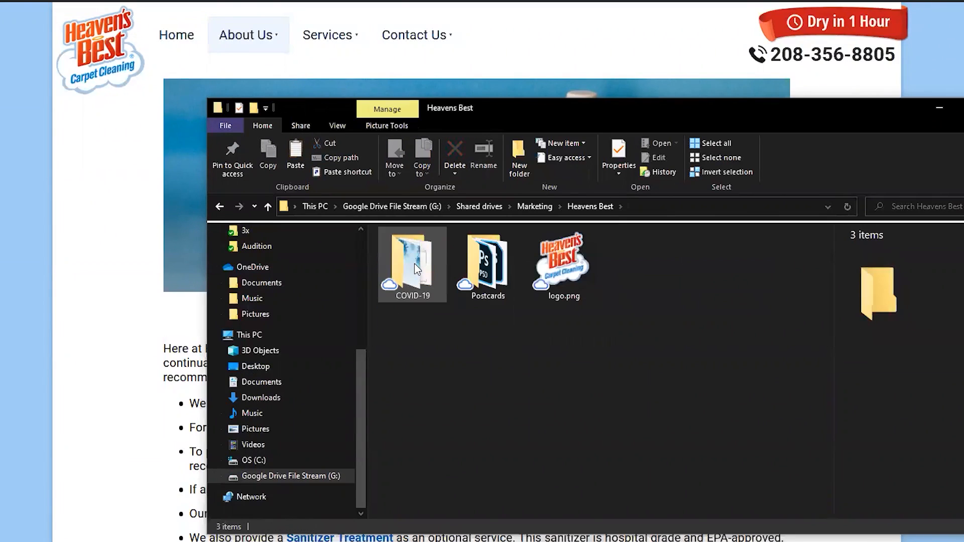
pyautogui.doubleClick(412, 261)
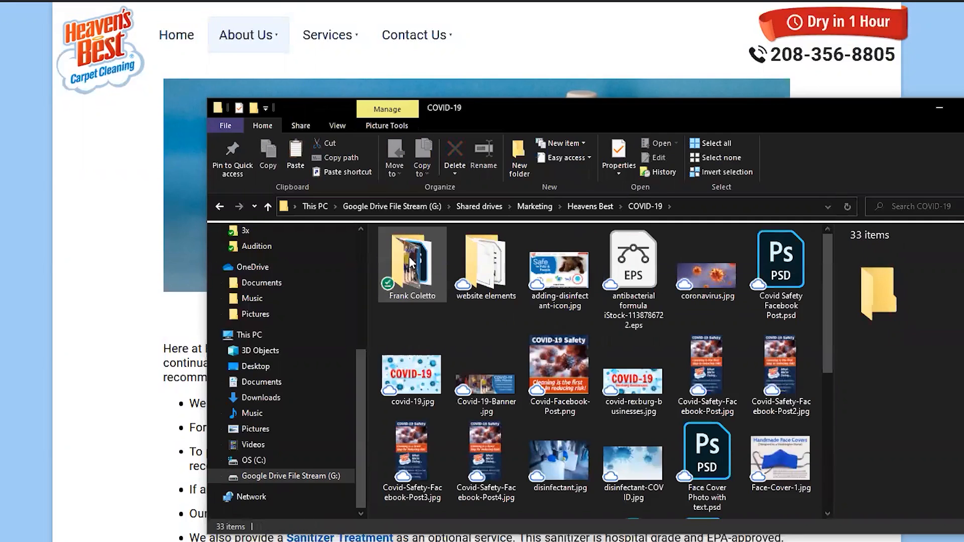
pyautogui.doubleClick(487, 261)
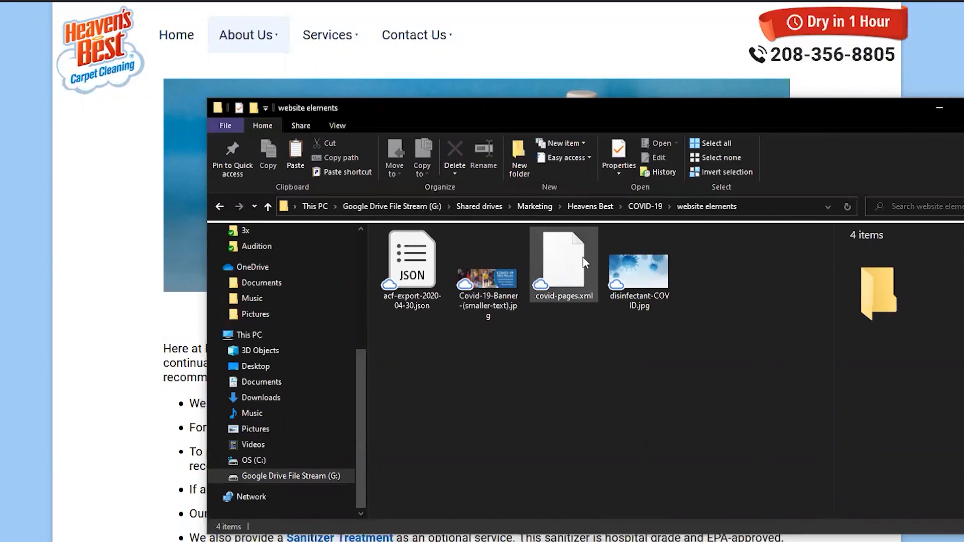
pyautogui.click(566, 259)
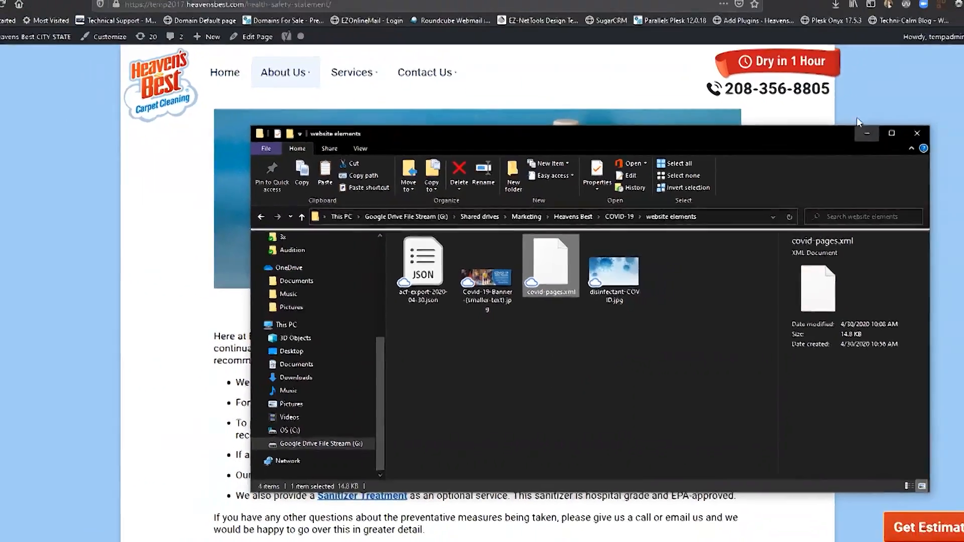
pyautogui.click(940, 107)
# Step: Switch to the Denver NC site and open the WordPress importer from its admin dashboard
pyautogui.click(811, 8)
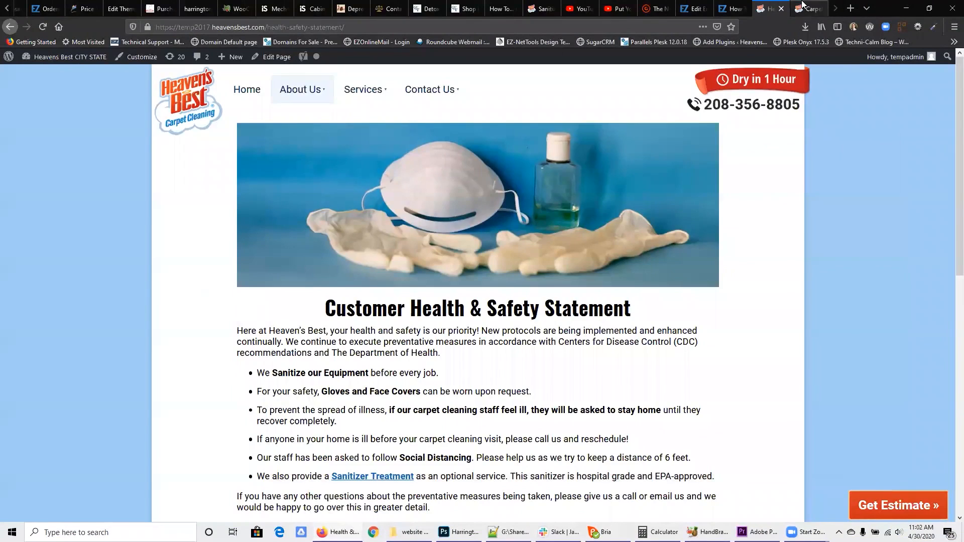
pyautogui.click(94, 58)
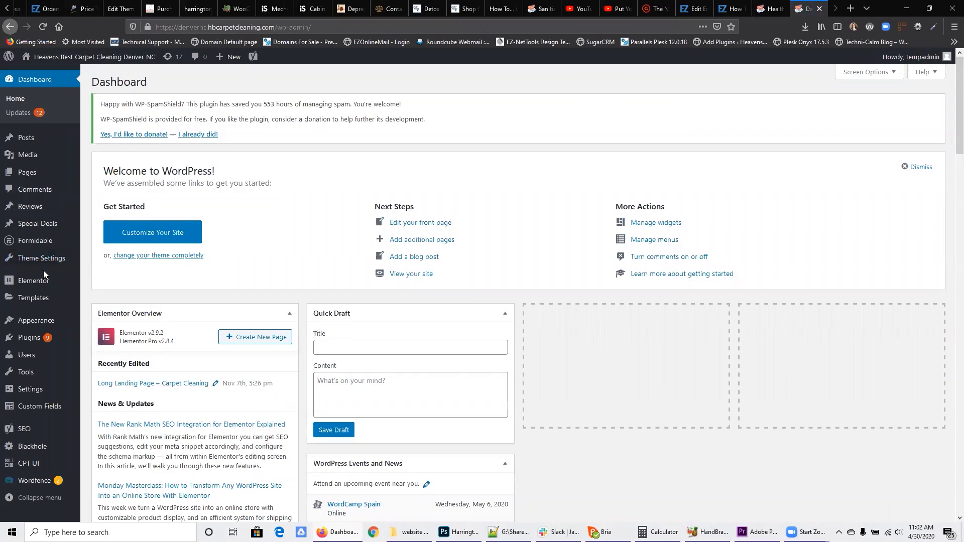
pyautogui.moveTo(39, 383)
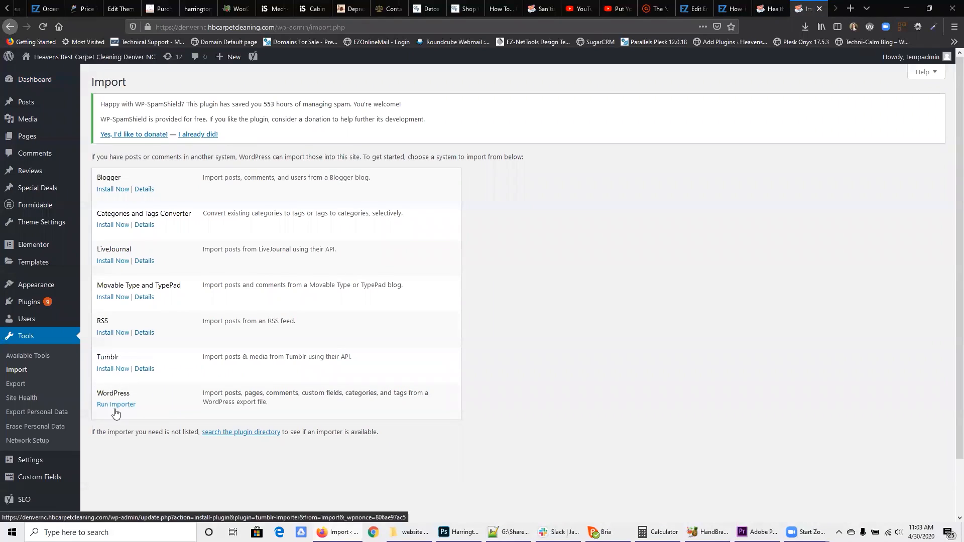
pyautogui.click(111, 405)
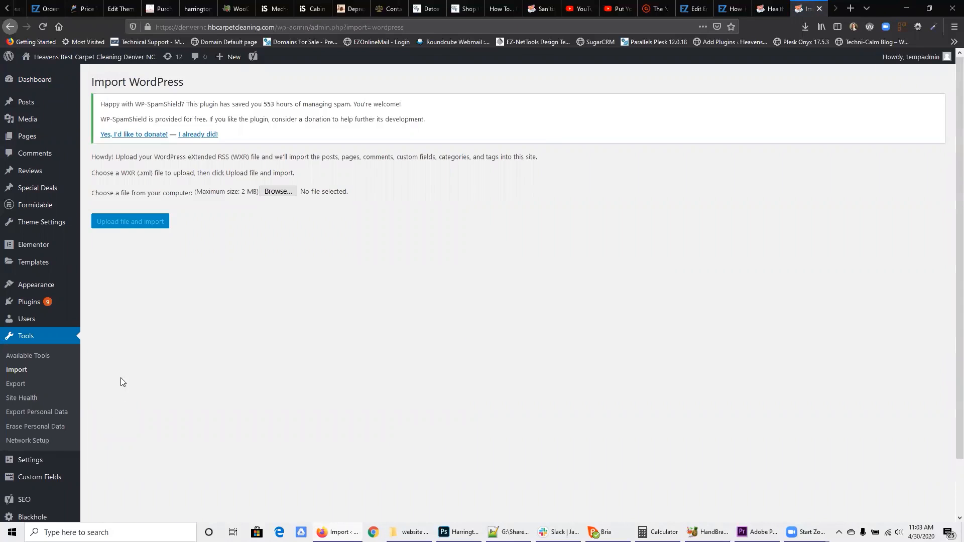
# Step: Upload covid-pages.xml from the website elements folder to the WordPress importer
pyautogui.click(273, 193)
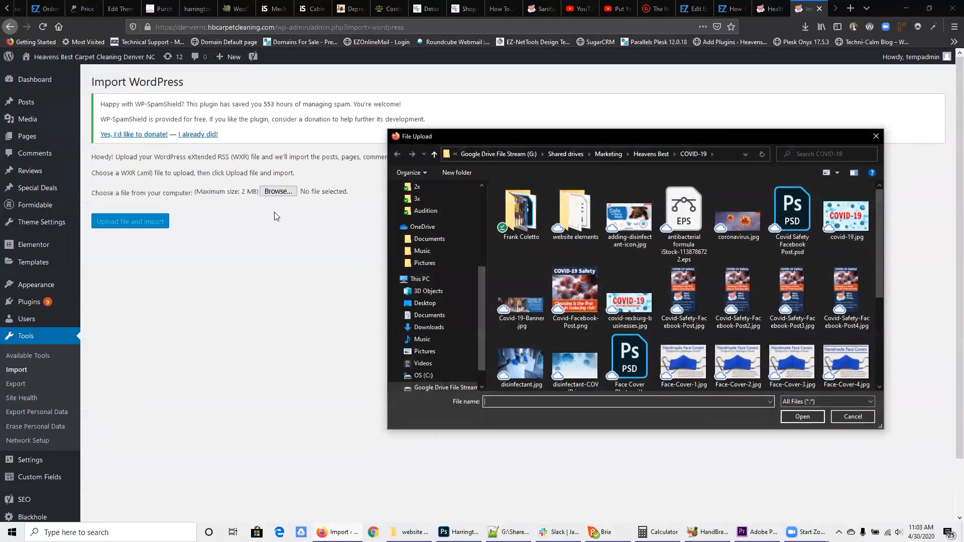
pyautogui.doubleClick(576, 213)
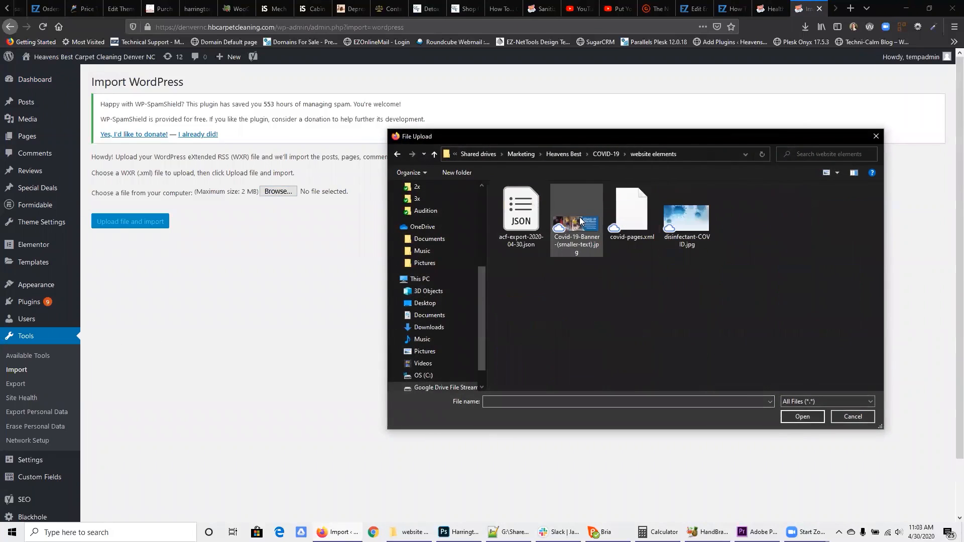
pyautogui.click(638, 213)
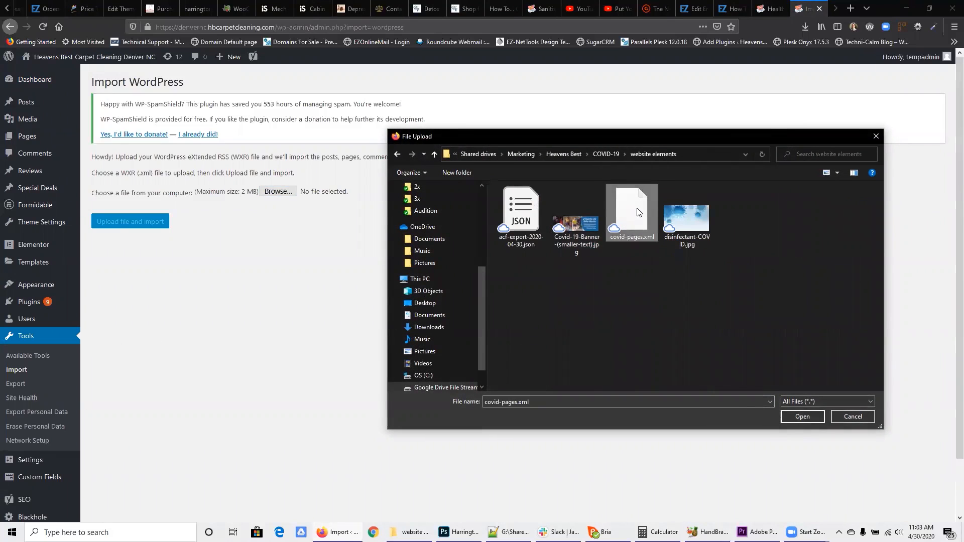
pyautogui.click(802, 417)
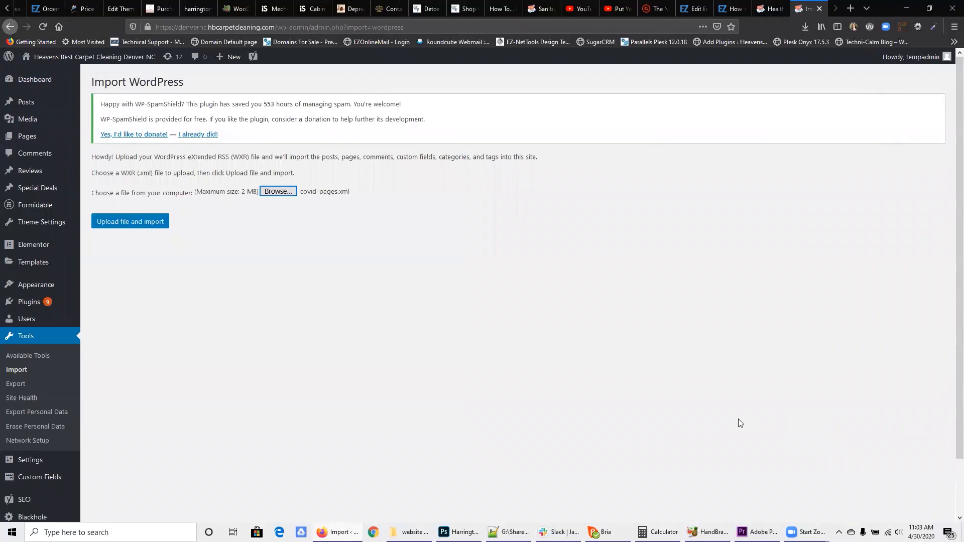
pyautogui.click(115, 225)
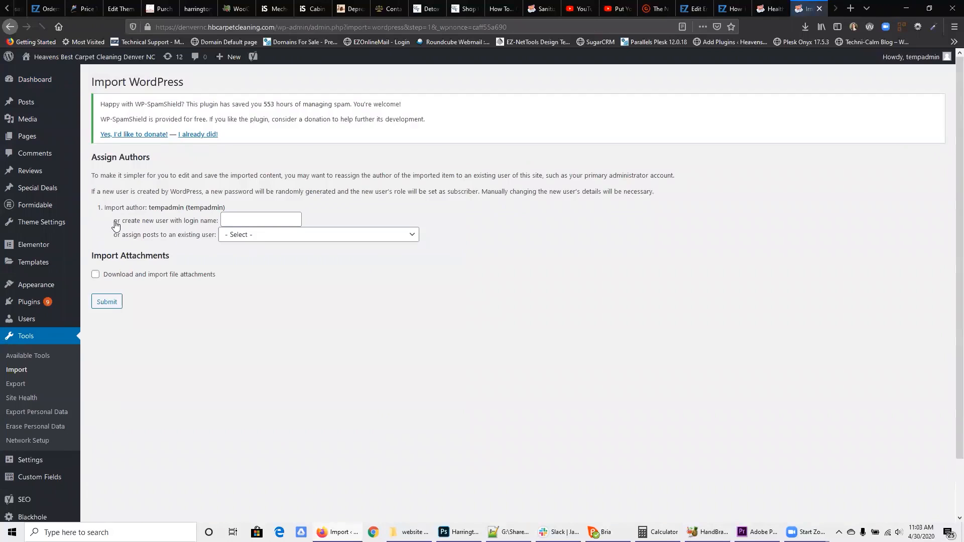
# Step: Assign the imported posts to the existing tempadmin user, include file attachments, and run the import
pyautogui.click(265, 240)
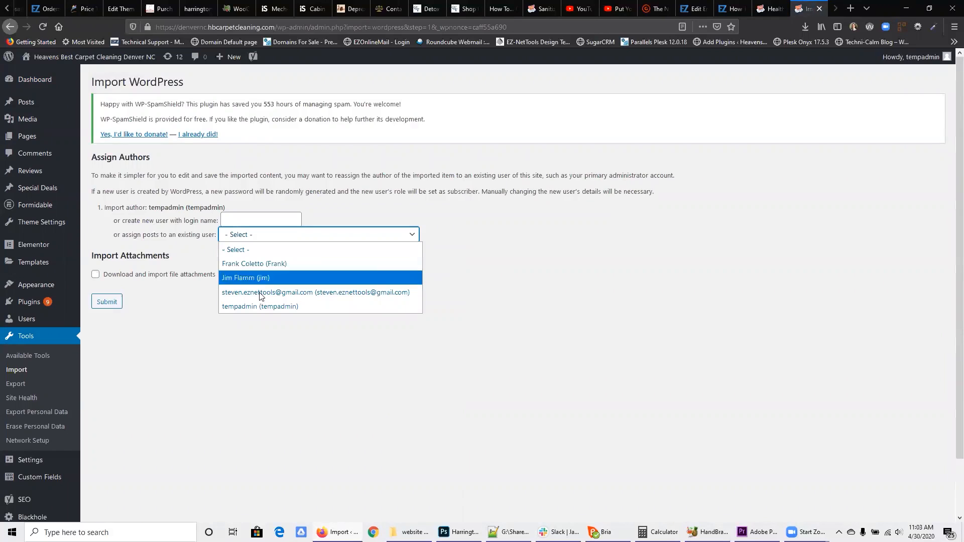
pyautogui.click(259, 310)
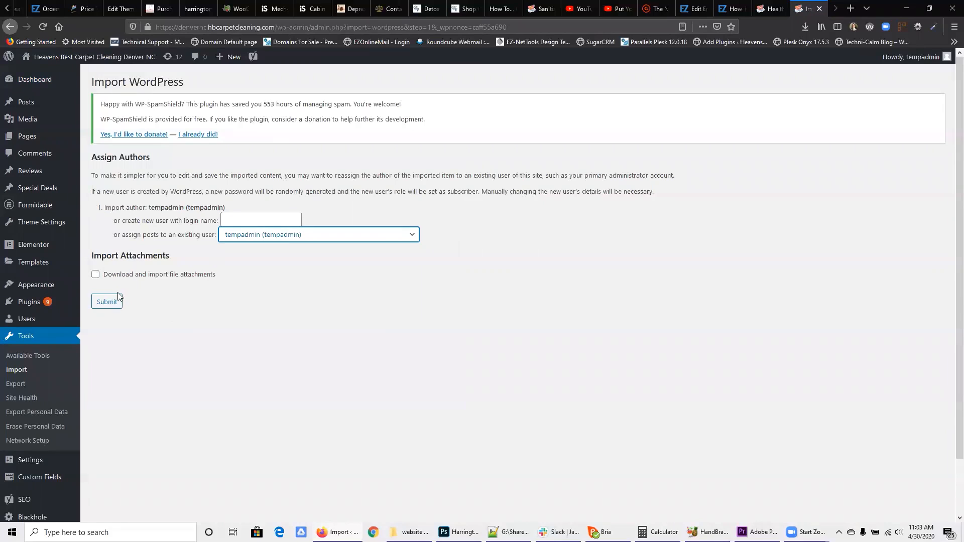
pyautogui.click(126, 275)
pyautogui.click(107, 303)
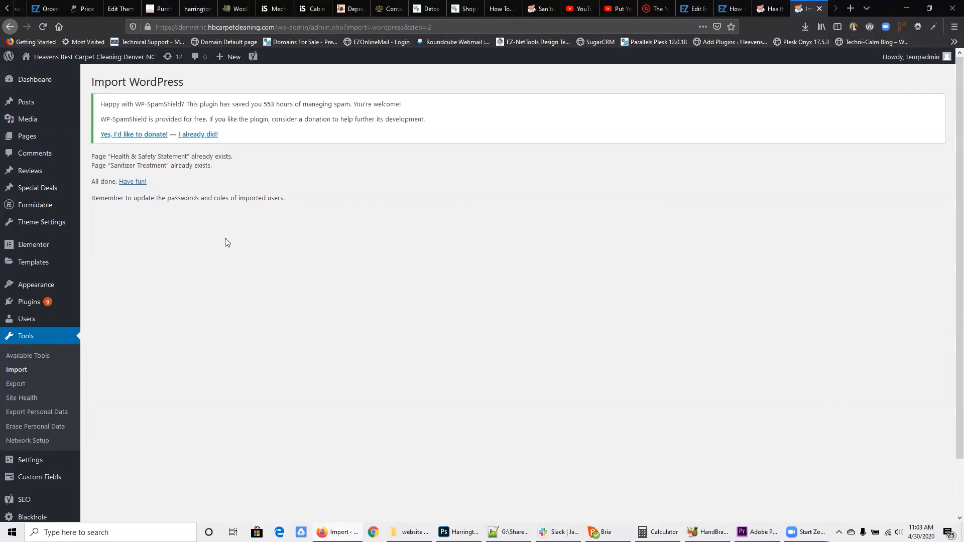
# Step: Sort the site's page list by newest date and view the Sanitizer Treatment page
pyautogui.click(48, 142)
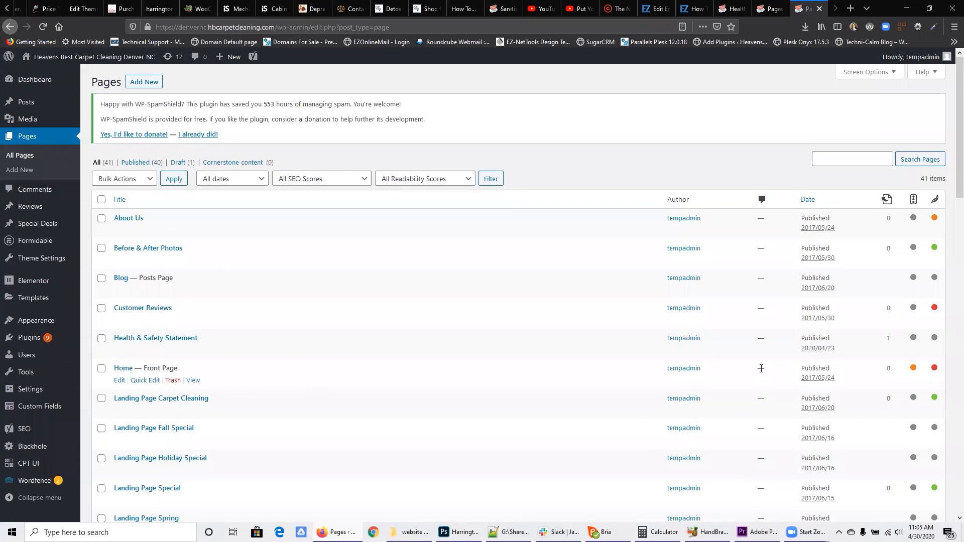
pyautogui.click(809, 204)
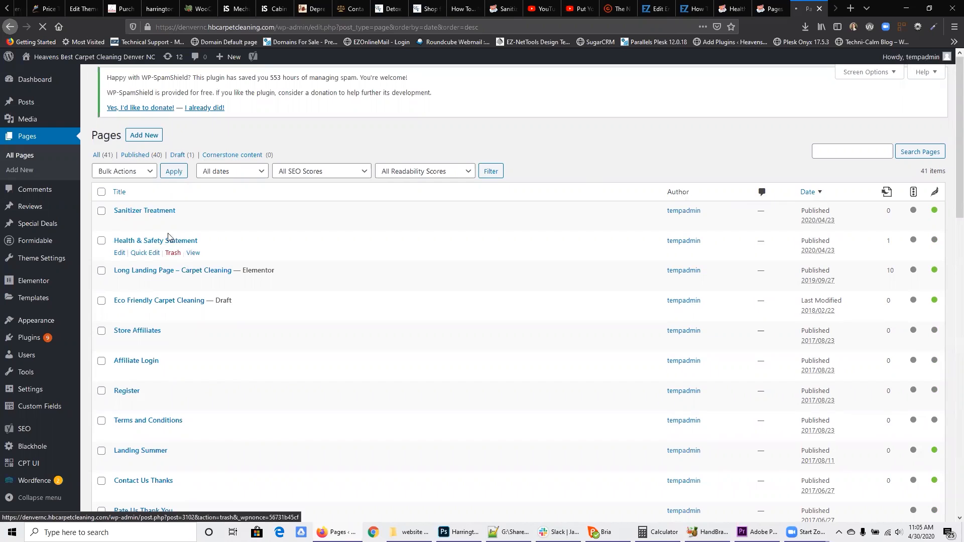
pyautogui.click(194, 232)
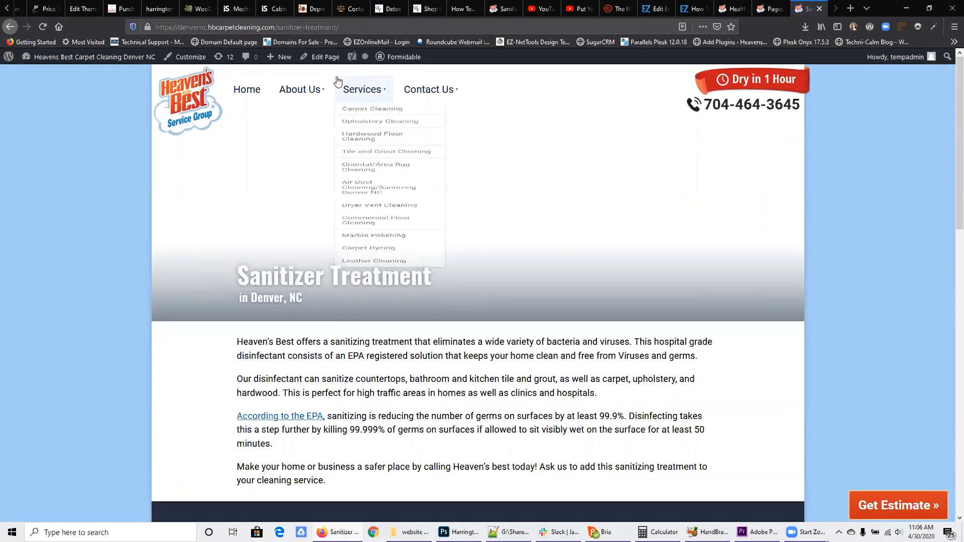
# Step: Upload disinfectant-COVID.jpg as the featured image of the Sanitizer Treatment page and update the page
pyautogui.click(324, 59)
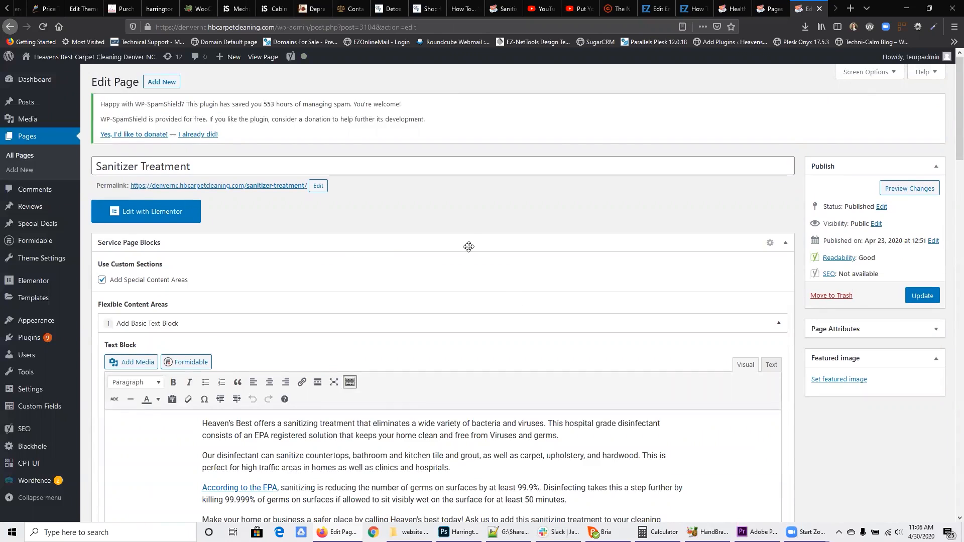
pyautogui.click(835, 381)
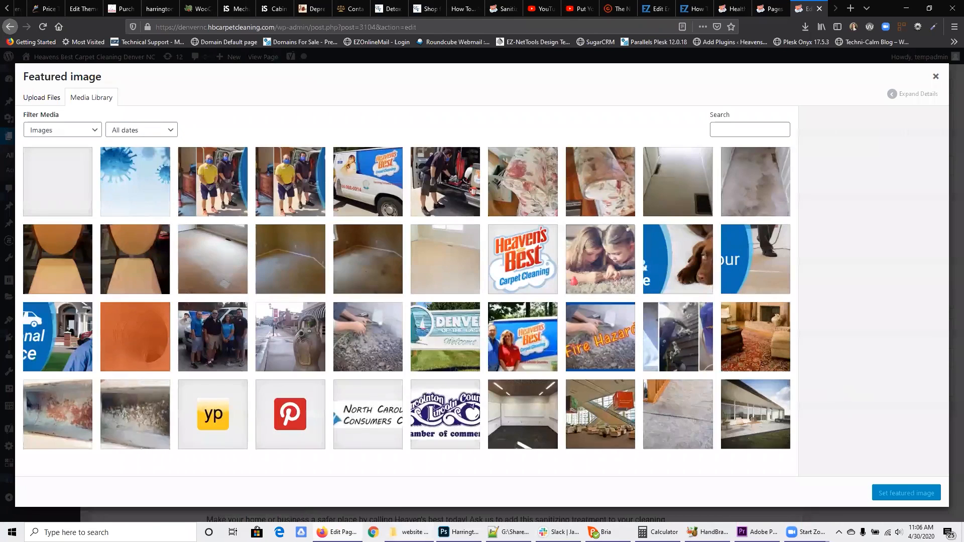
pyautogui.click(409, 532)
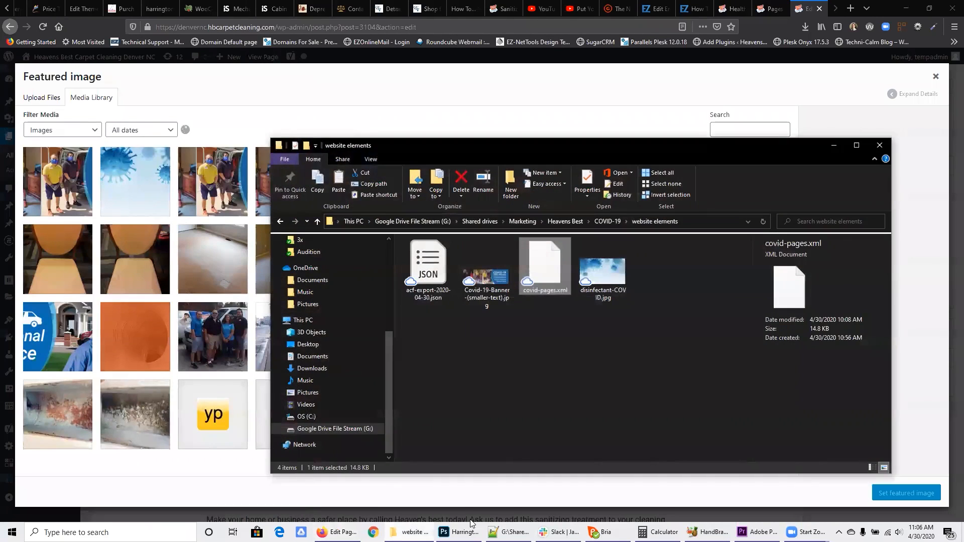
pyautogui.click(603, 272)
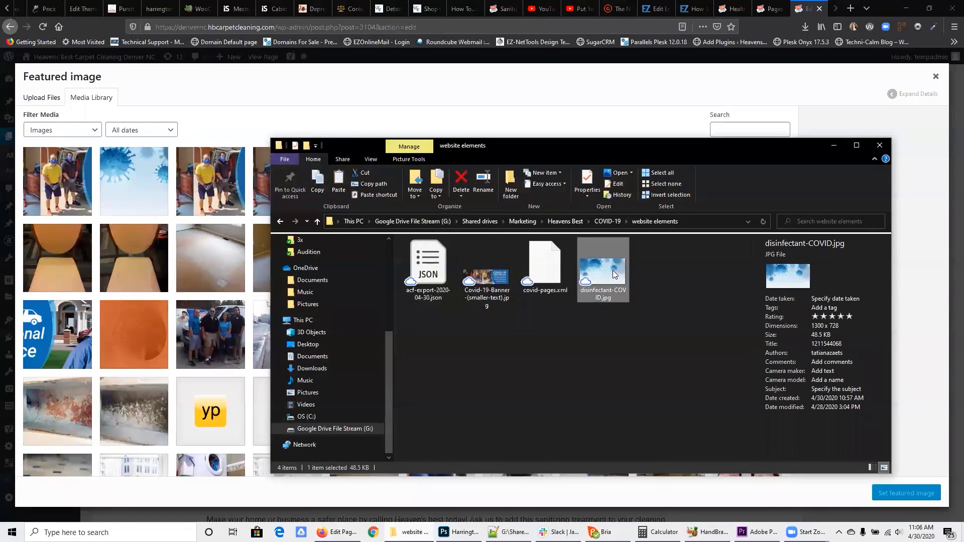
pyautogui.moveTo(609, 269); pyautogui.dragTo(153, 221)
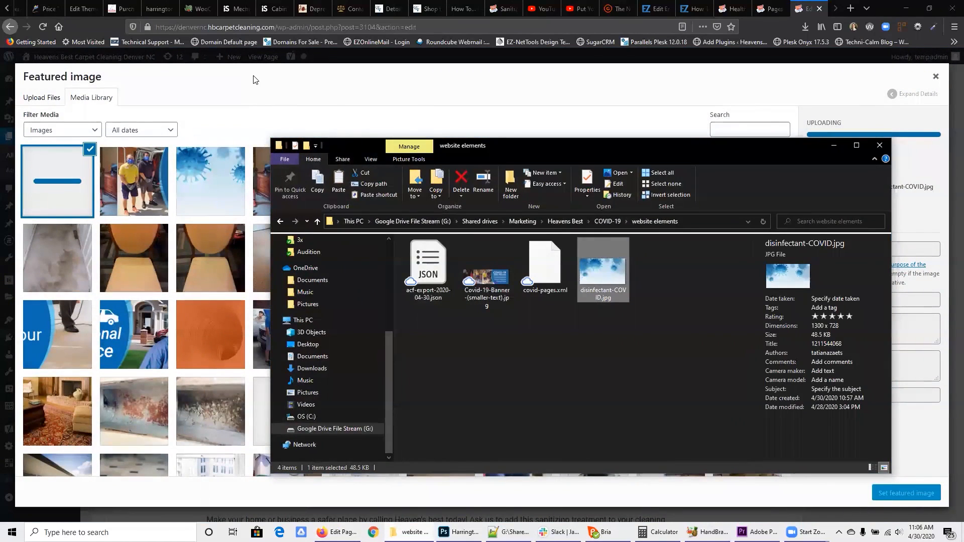
pyautogui.click(254, 79)
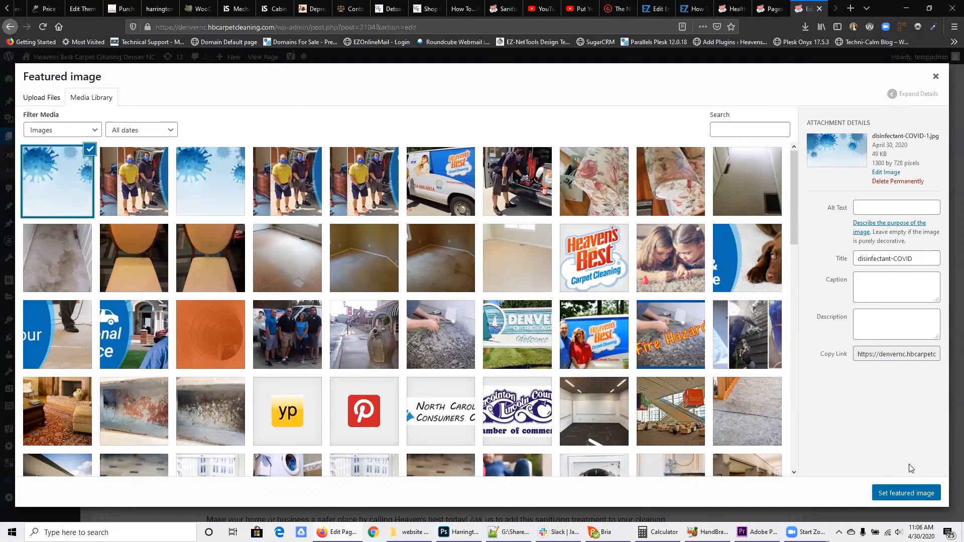
pyautogui.click(907, 493)
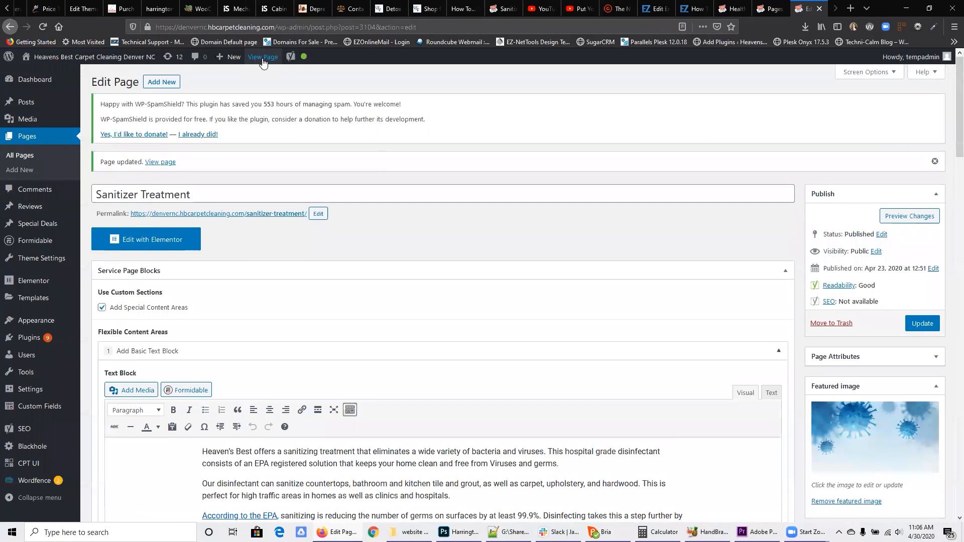
# Step: View the live Sanitizer Treatment page and check its header image and content
pyautogui.click(261, 57)
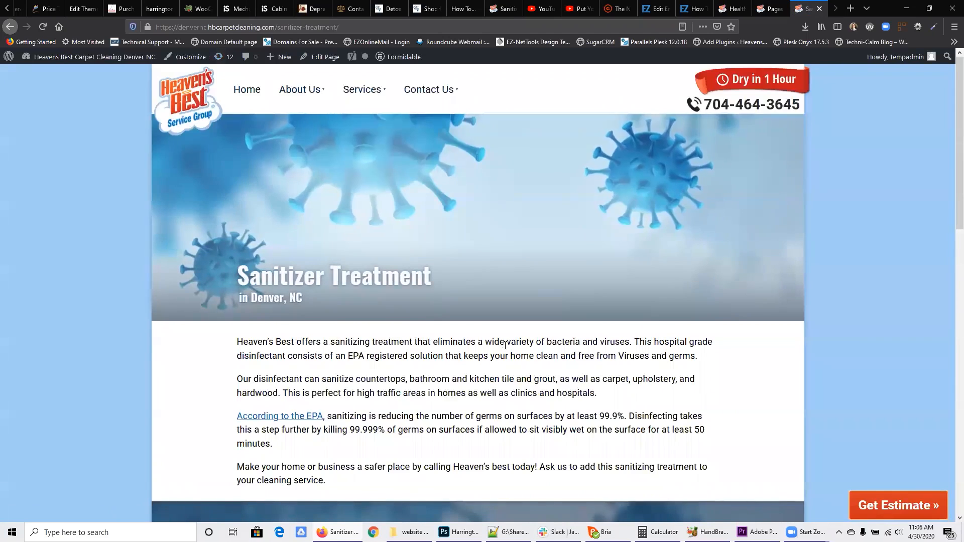
pyautogui.scroll(-8, 491, 341)
pyautogui.scroll(8, 492, 346)
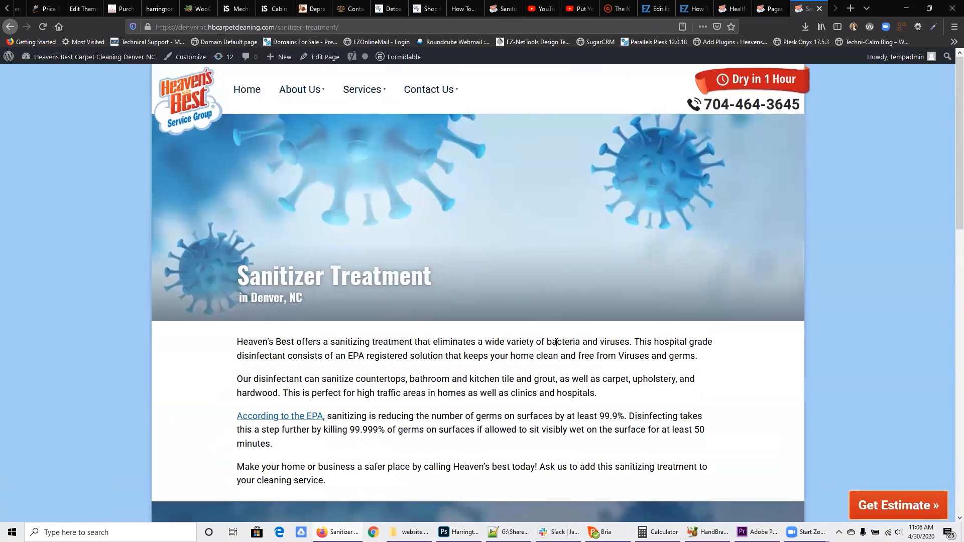
# Step: Open the site's Main Menu for editing in the WordPress menu editor
pyautogui.click(85, 59)
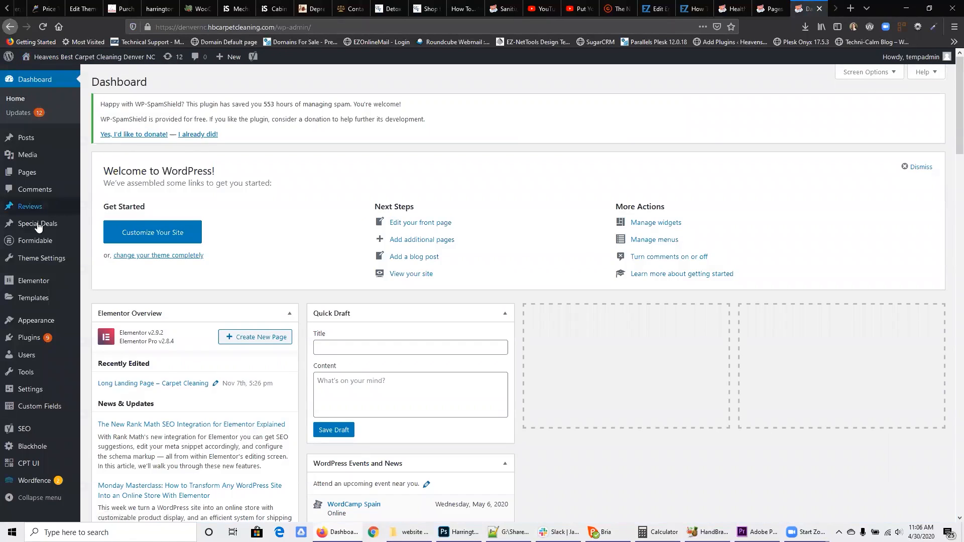
pyautogui.moveTo(40, 320)
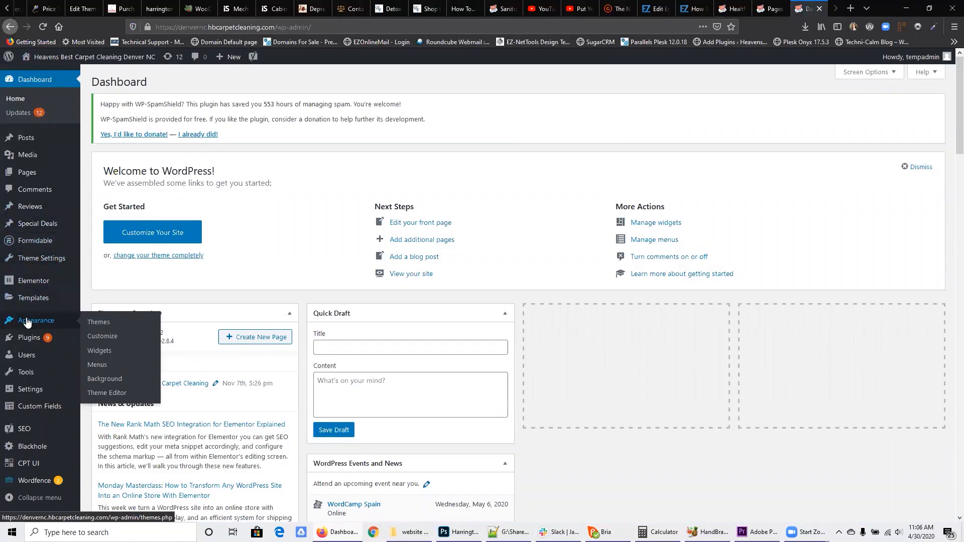
pyautogui.click(98, 365)
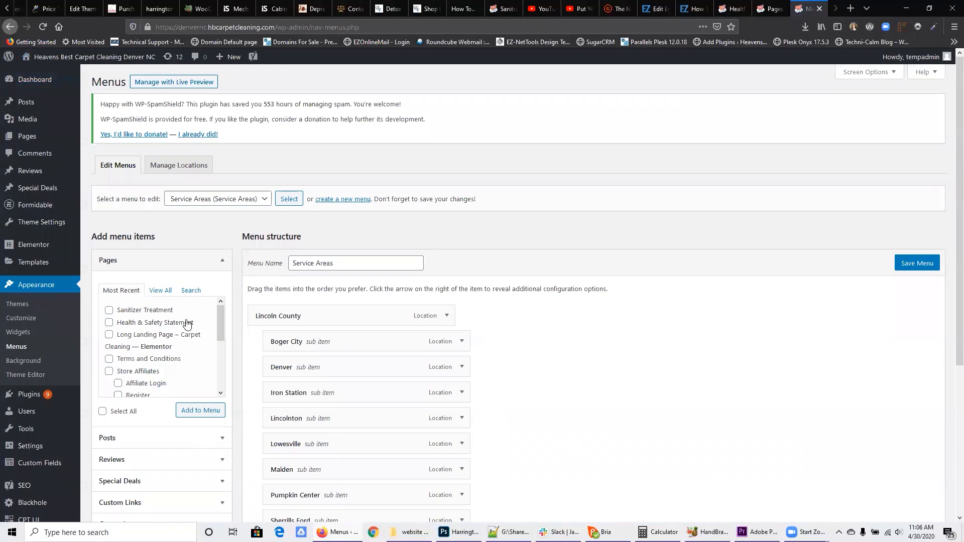
pyautogui.click(224, 199)
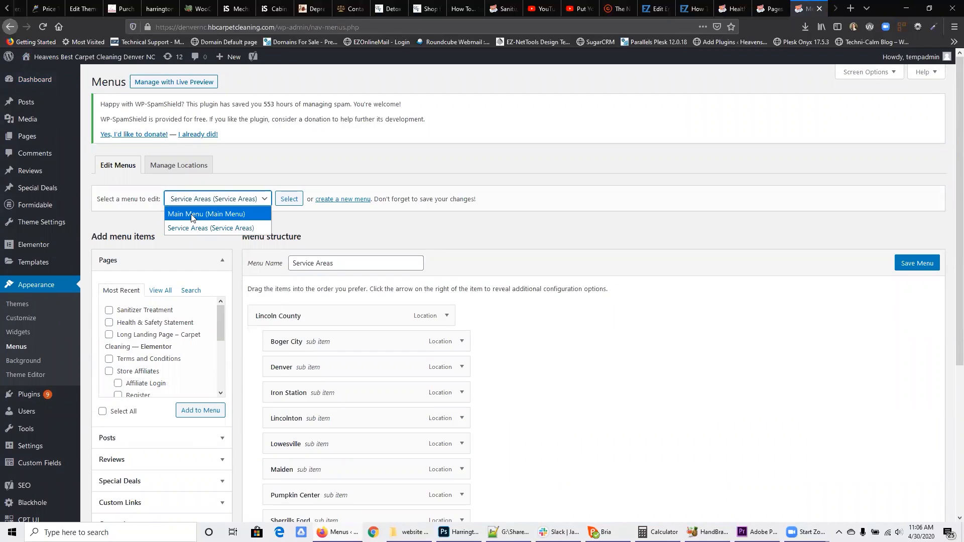
pyautogui.click(209, 214)
pyautogui.click(293, 203)
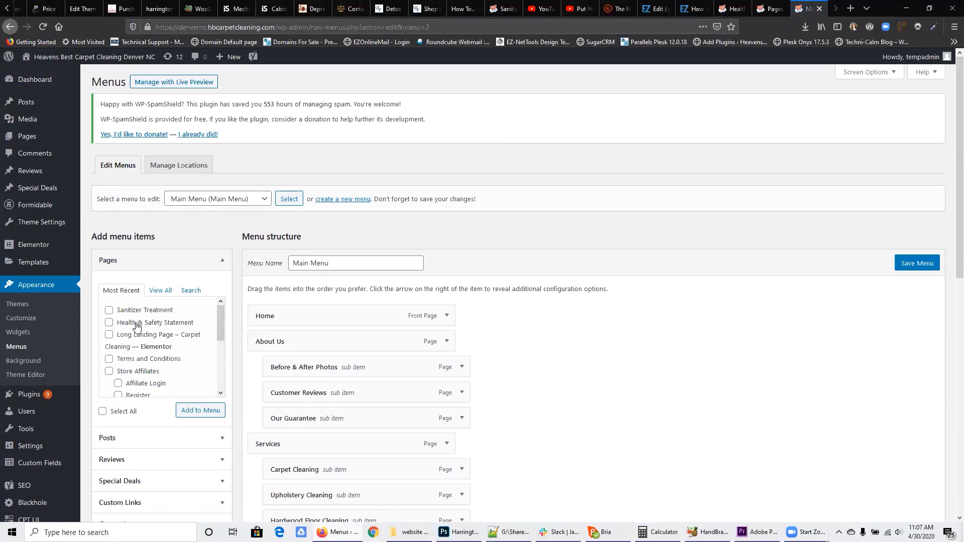
# Step: Add the Health & Safety Statement page to the Main Menu as the last sub item of About Us
pyautogui.click(109, 323)
pyautogui.click(198, 410)
pyautogui.scroll(-10, 402, 351)
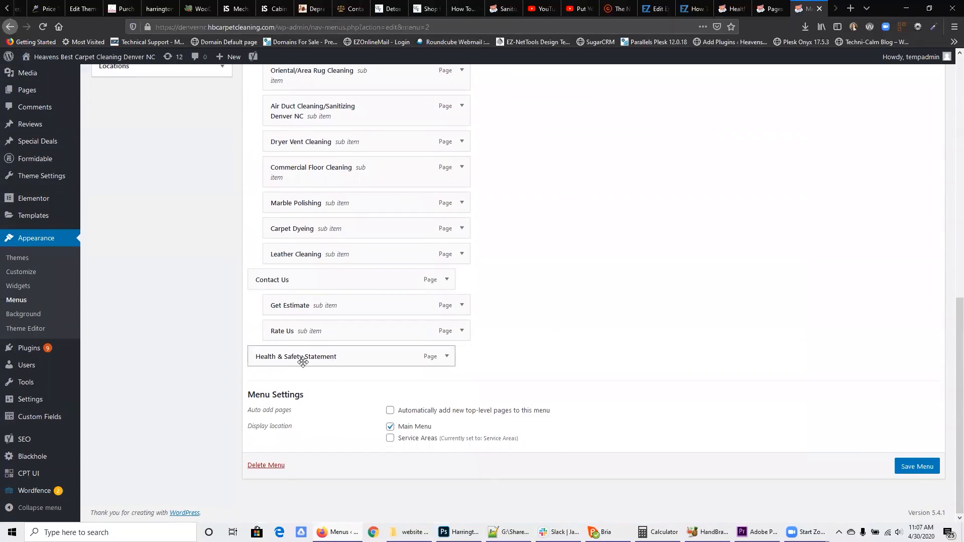
pyautogui.moveTo(302, 362)
pyautogui.mouseDown()
pyautogui.moveTo(312, 346)
pyautogui.moveTo(318, 358)
pyautogui.moveTo(303, 312)
pyautogui.moveTo(314, 248)
pyautogui.moveTo(323, 334)
pyautogui.mouseUp()
# Step: Add the Sanitizer Treatment page as the first sub item under Services and save the Main Menu
pyautogui.click(156, 193)
pyautogui.click(192, 293)
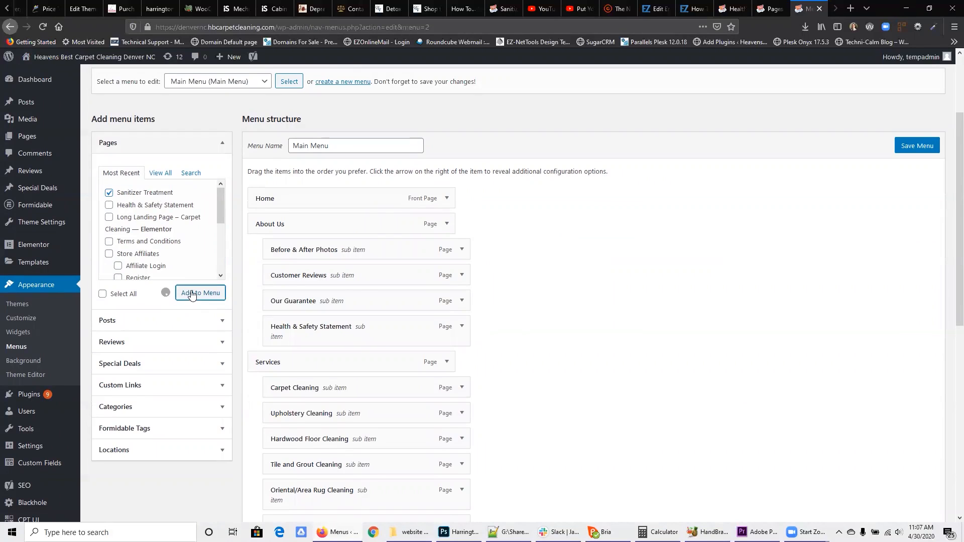
pyautogui.scroll(-6, 351, 281)
pyautogui.scroll(-1, 364, 285)
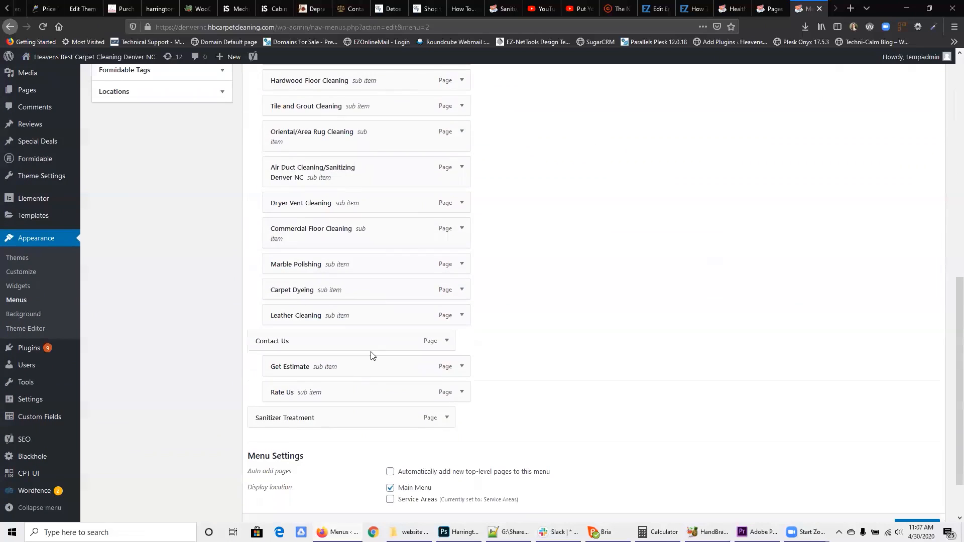
pyautogui.moveTo(297, 418); pyautogui.dragTo(317, 232)
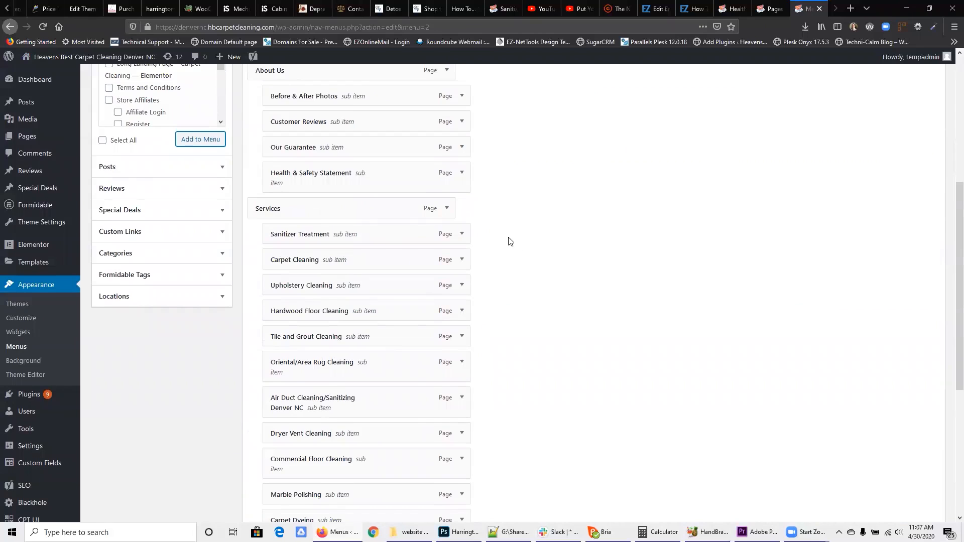
pyautogui.scroll(-5, 552, 252)
pyautogui.click(922, 468)
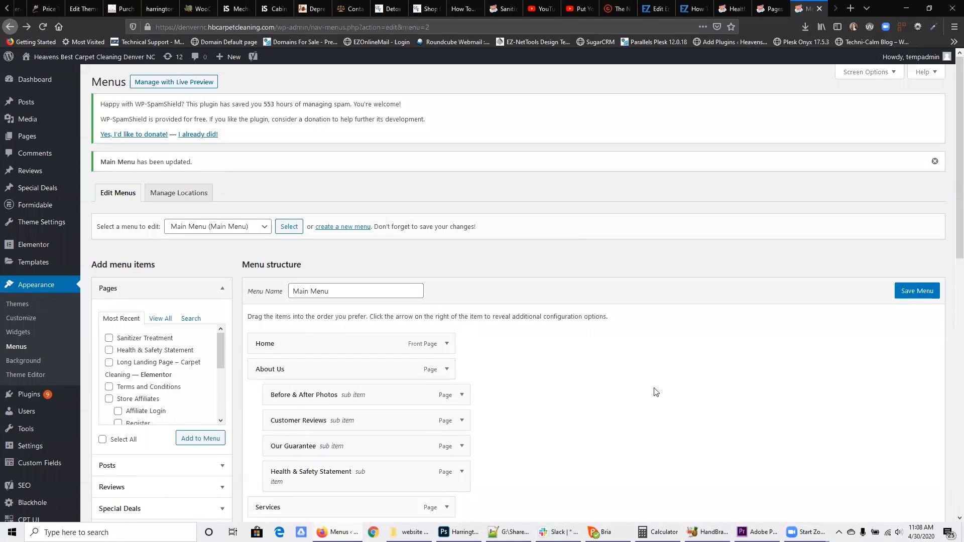
# Step: View the live site and check the new Health & Safety Statement and Sanitizer Treatment navigation links
pyautogui.click(110, 54)
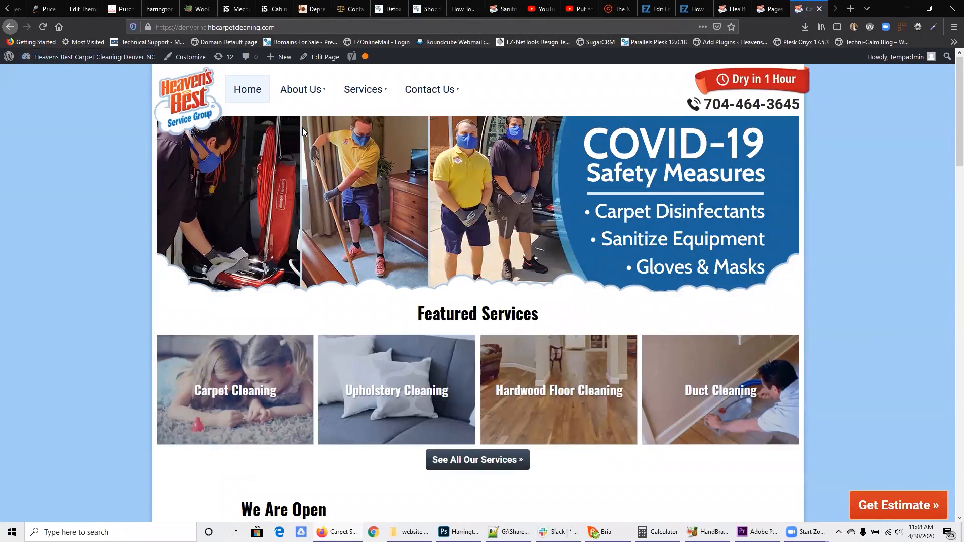
pyautogui.moveTo(307, 93)
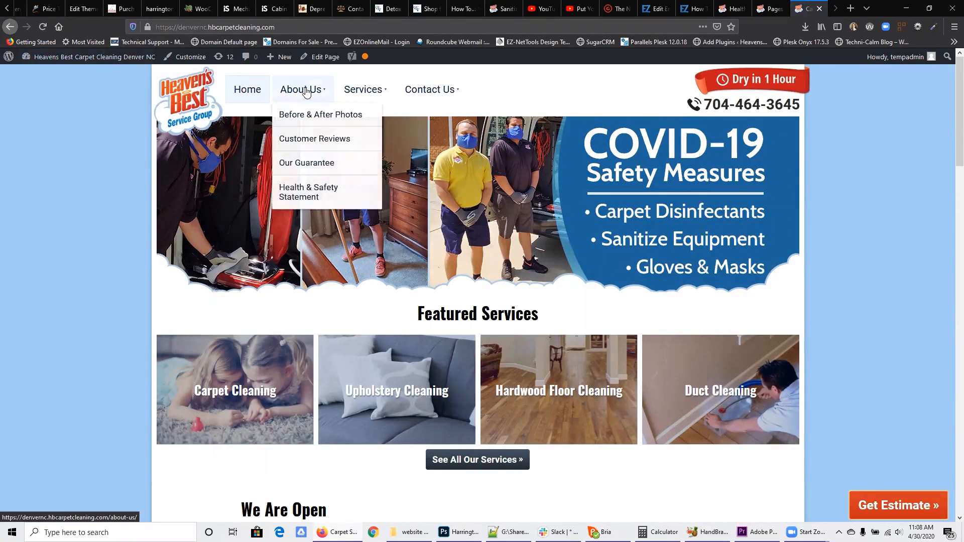
pyautogui.click(296, 202)
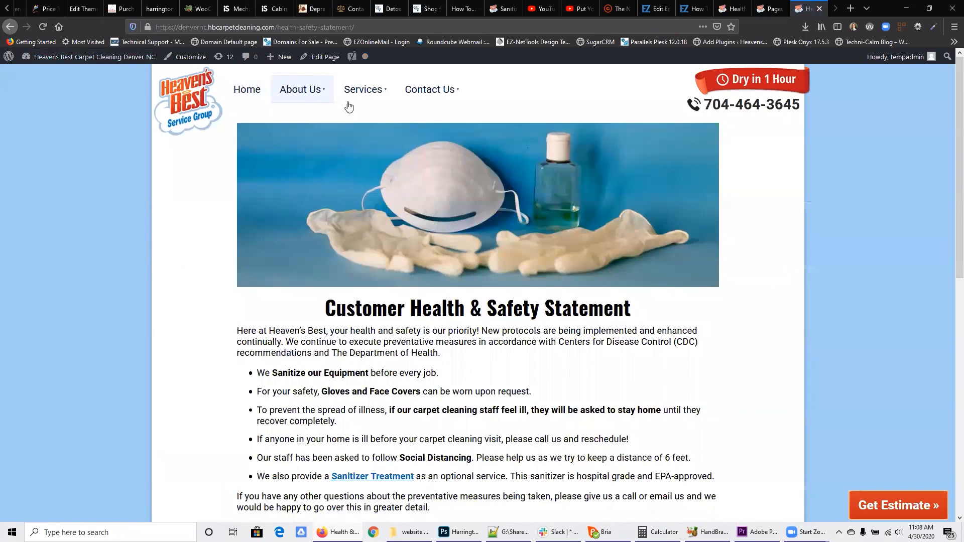
pyautogui.moveTo(354, 98)
pyautogui.click(362, 117)
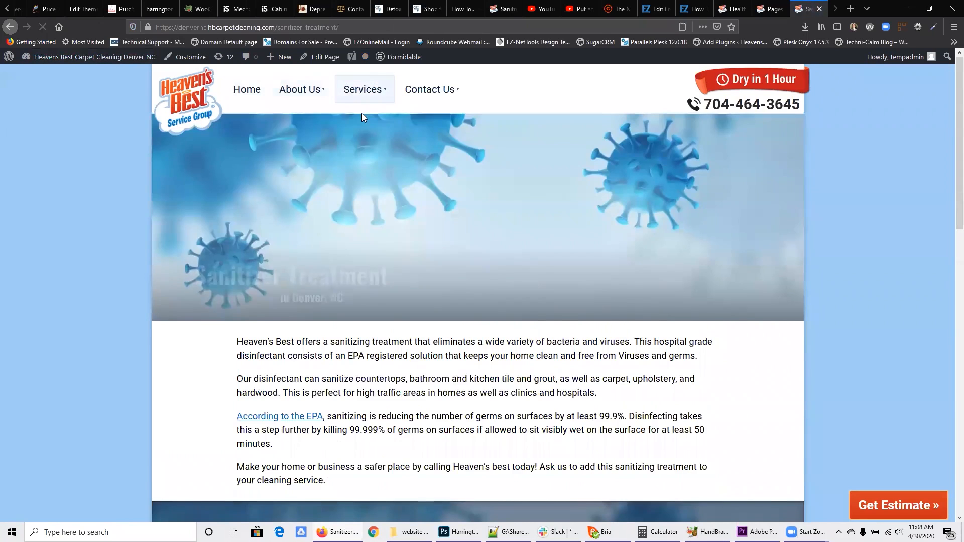
# Step: Replace the Home page's banner image with an uploaded copy of Covid-19-Banner-(smaller-text).jpg from the website elements folder
pyautogui.click(254, 94)
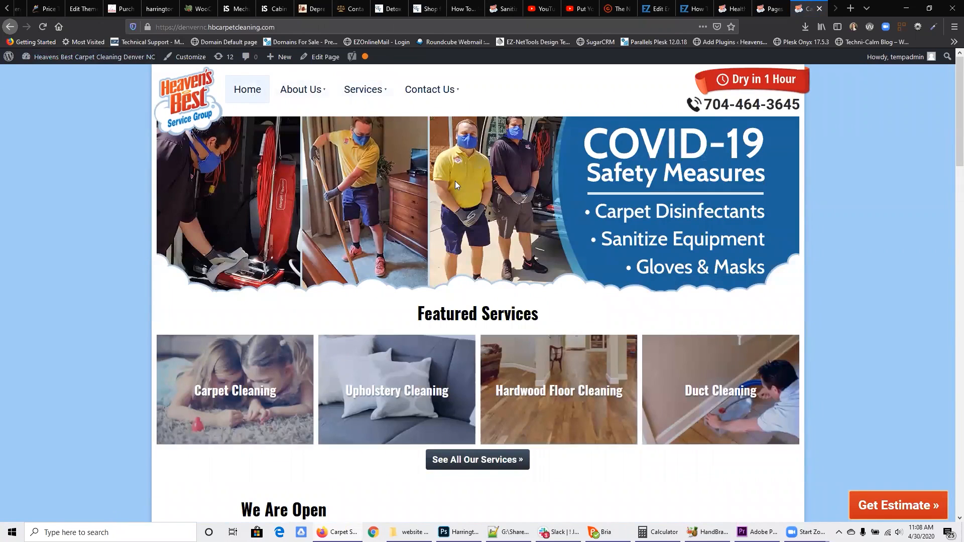
pyautogui.click(315, 53)
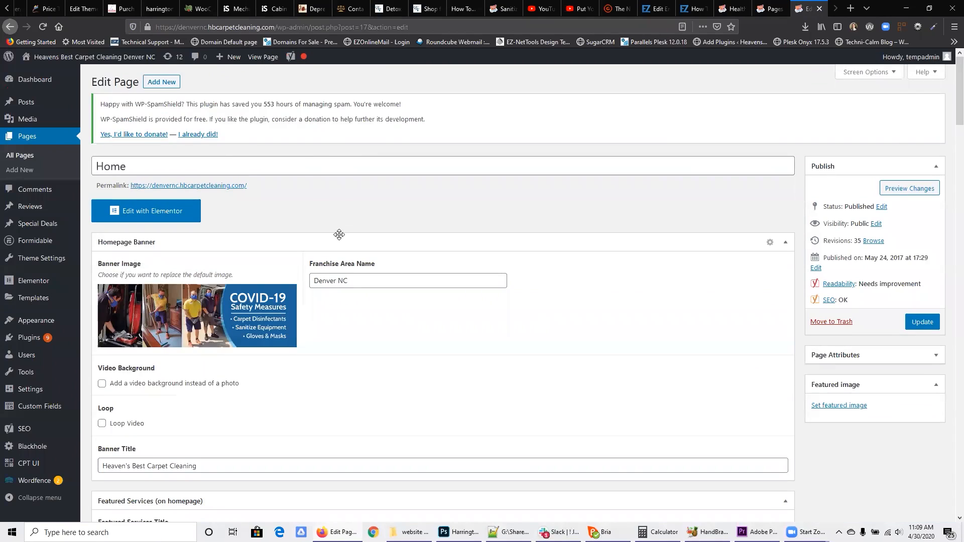
pyautogui.moveTo(216, 298)
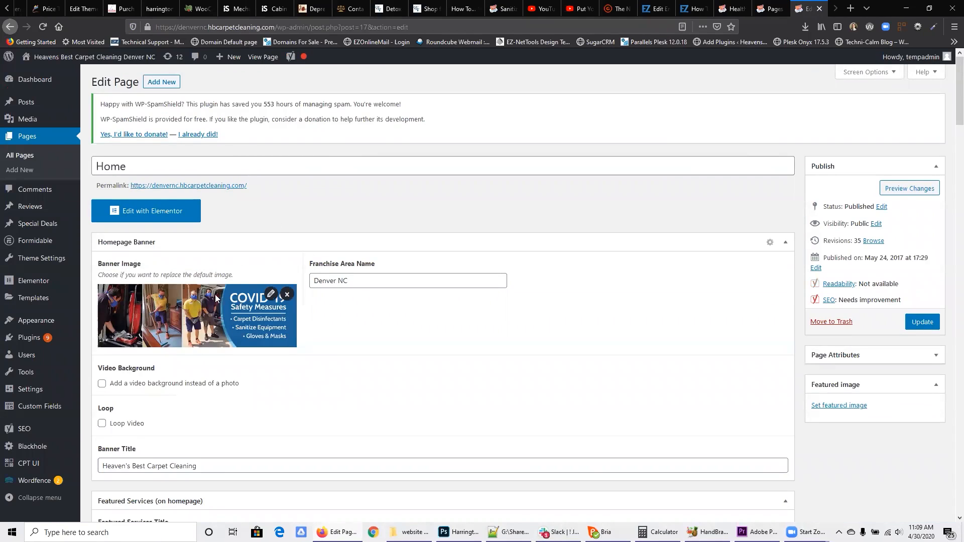
pyautogui.click(287, 295)
pyautogui.click(171, 300)
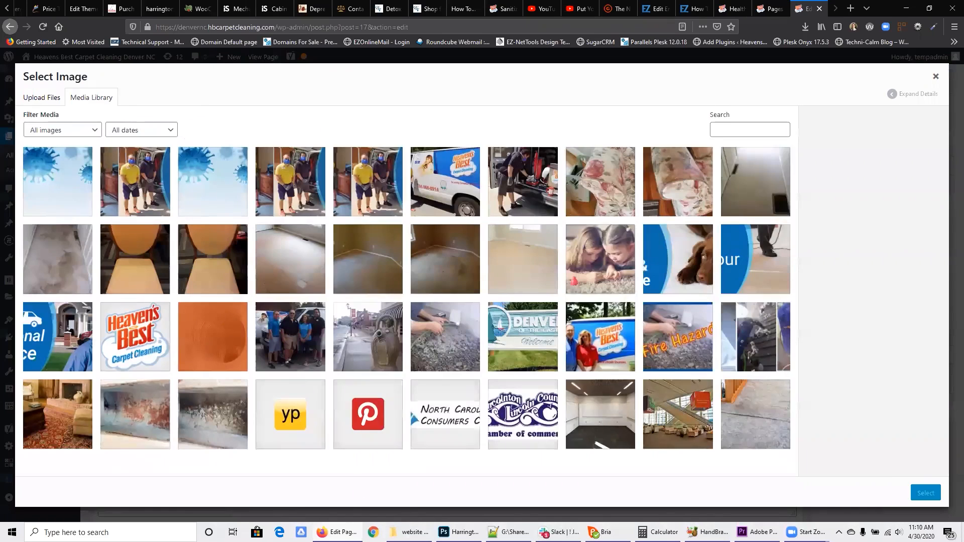
pyautogui.click(410, 532)
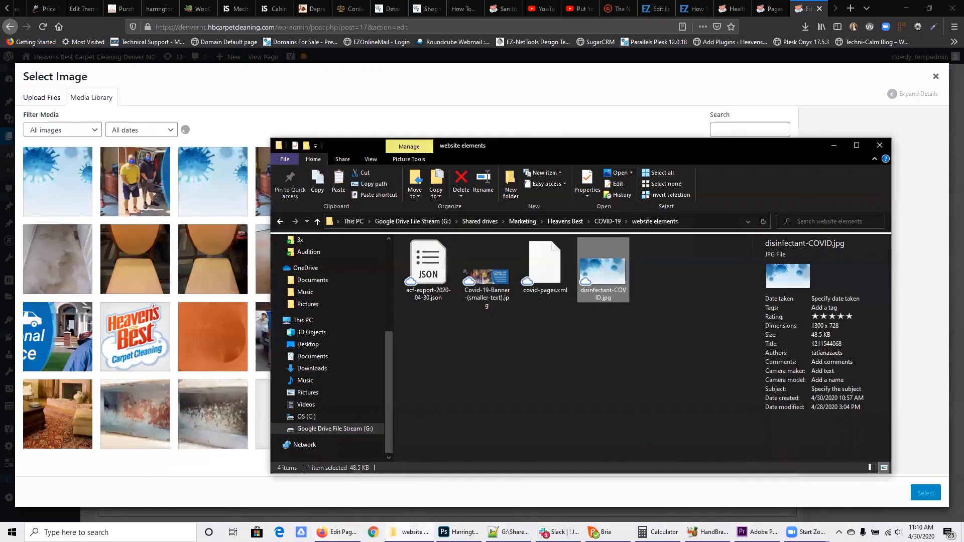
pyautogui.moveTo(484, 283); pyautogui.dragTo(135, 174)
pyautogui.click(219, 93)
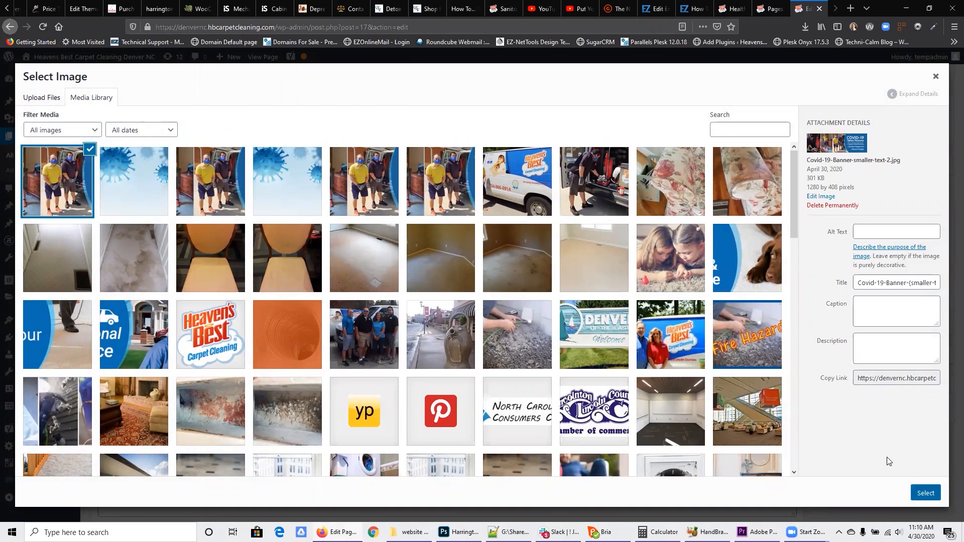
pyautogui.click(925, 494)
# Step: Update the Home page and check the details of the active Heavens Best Modern theme
pyautogui.scroll(-1, 890, 462)
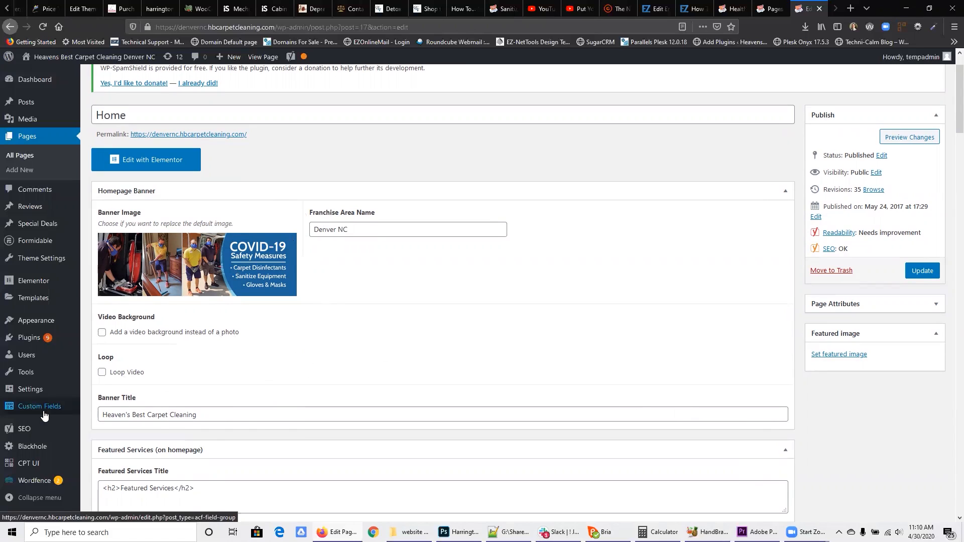
pyautogui.moveTo(45, 415)
pyautogui.moveTo(42, 327)
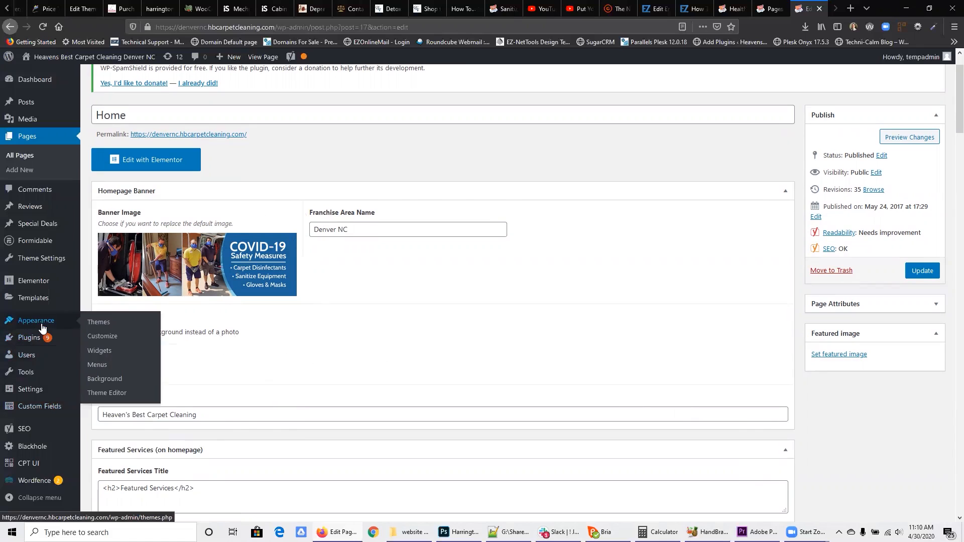
pyautogui.click(110, 326)
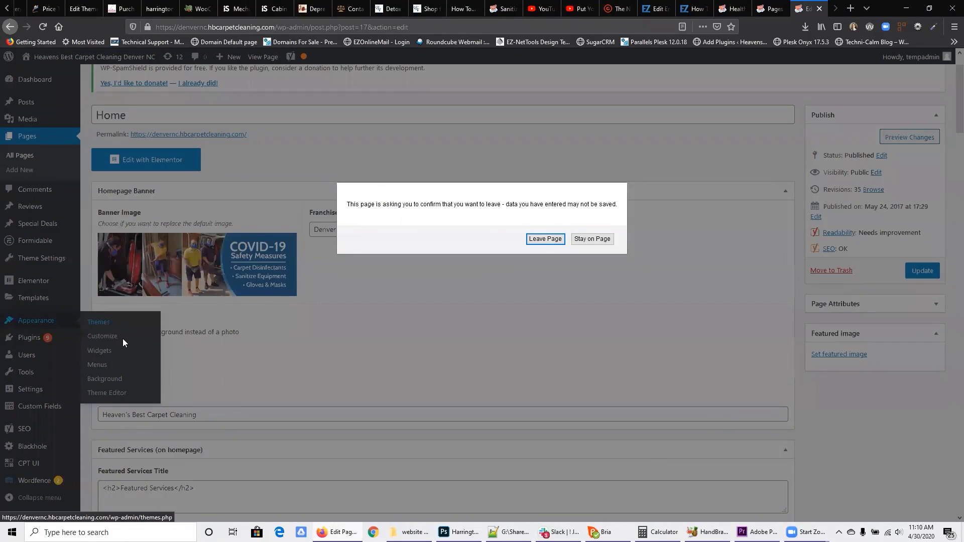
pyautogui.click(592, 239)
pyautogui.click(923, 271)
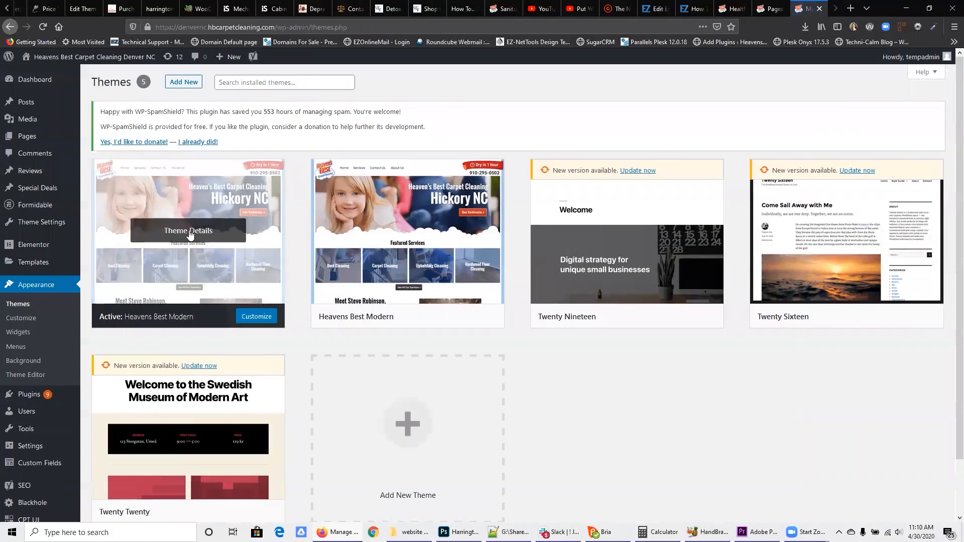
pyautogui.click(189, 232)
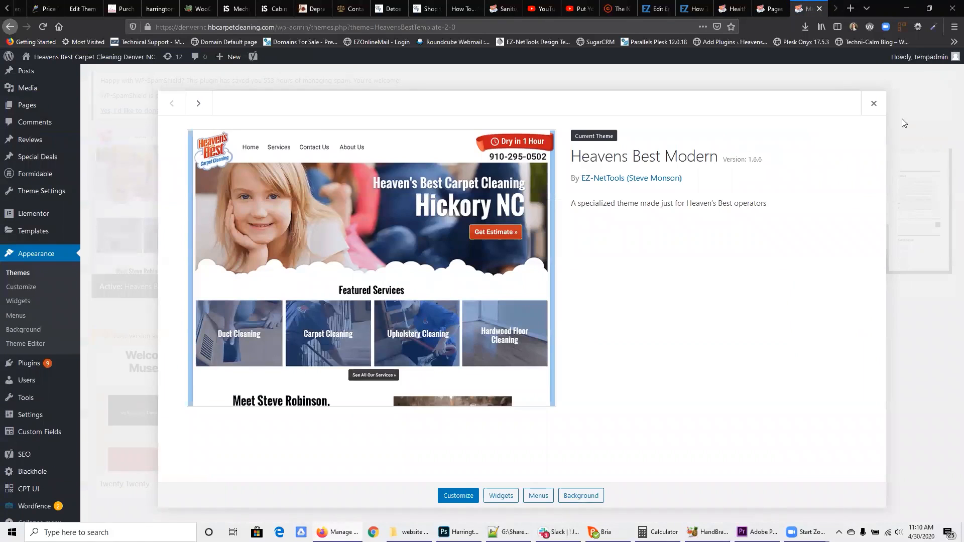
pyautogui.click(874, 103)
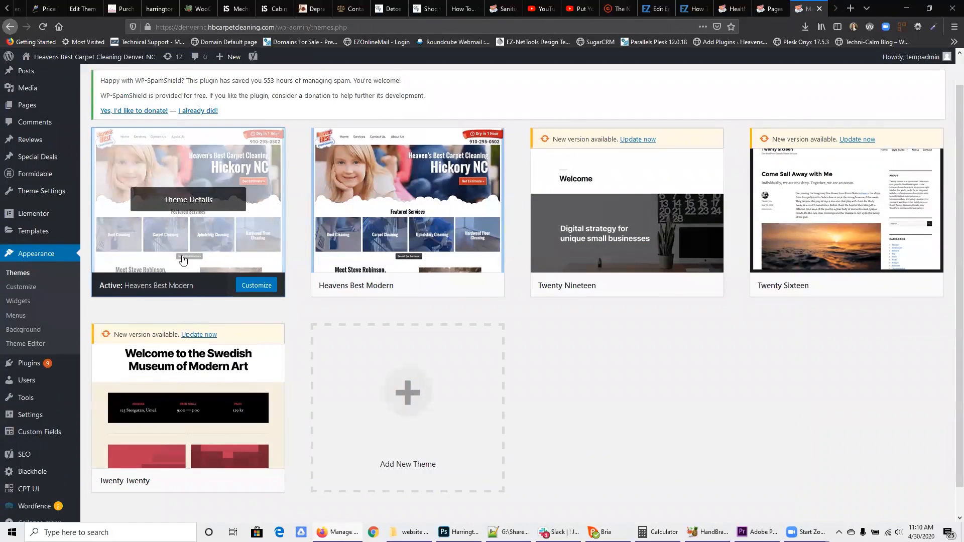
# Step: Import the Advanced Custom Fields field groups from acf-export-2020-04-30.json
pyautogui.moveTo(38, 459)
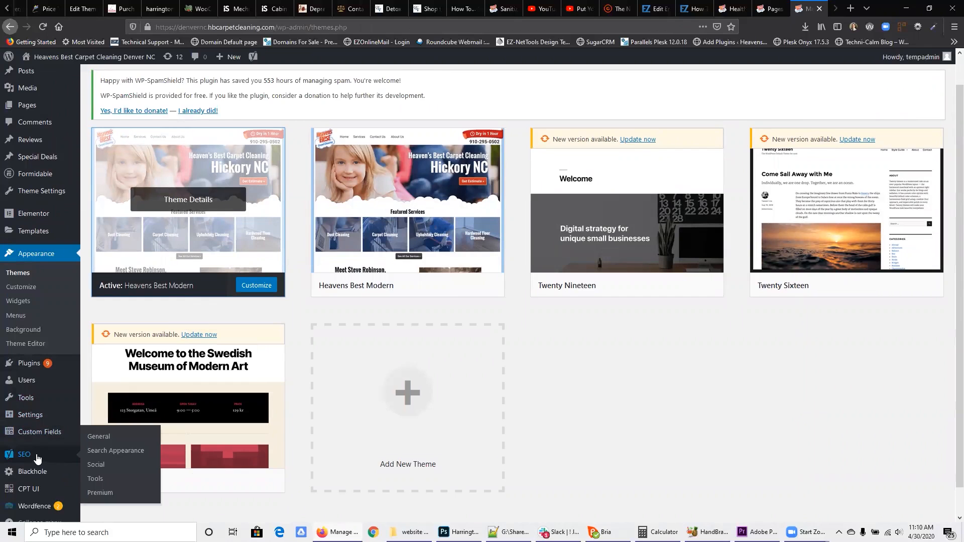
pyautogui.moveTo(35, 439)
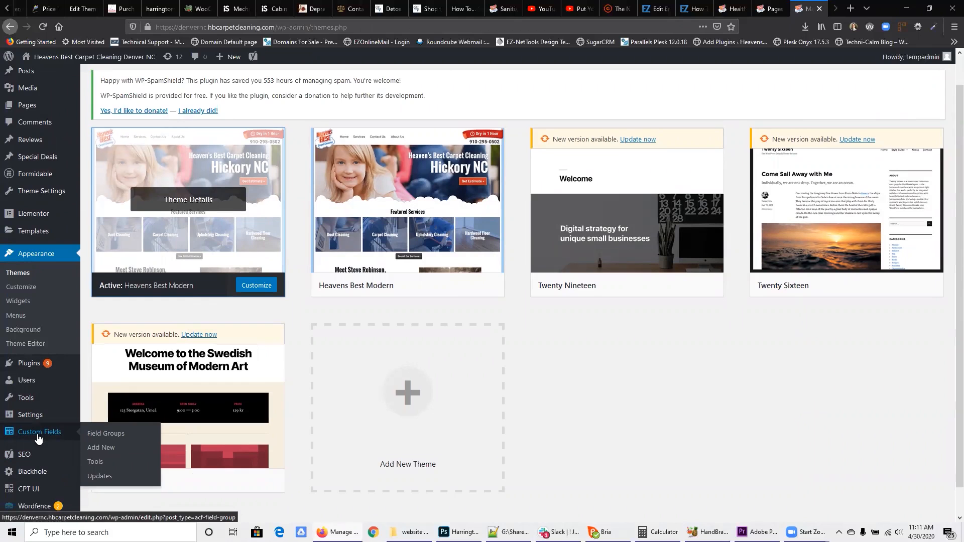
pyautogui.click(94, 465)
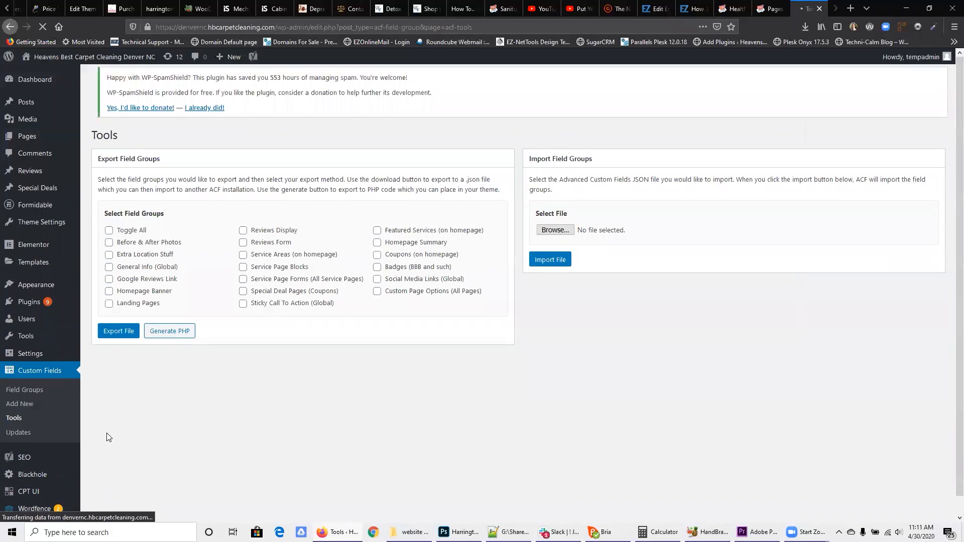
pyautogui.click(557, 234)
pyautogui.click(522, 206)
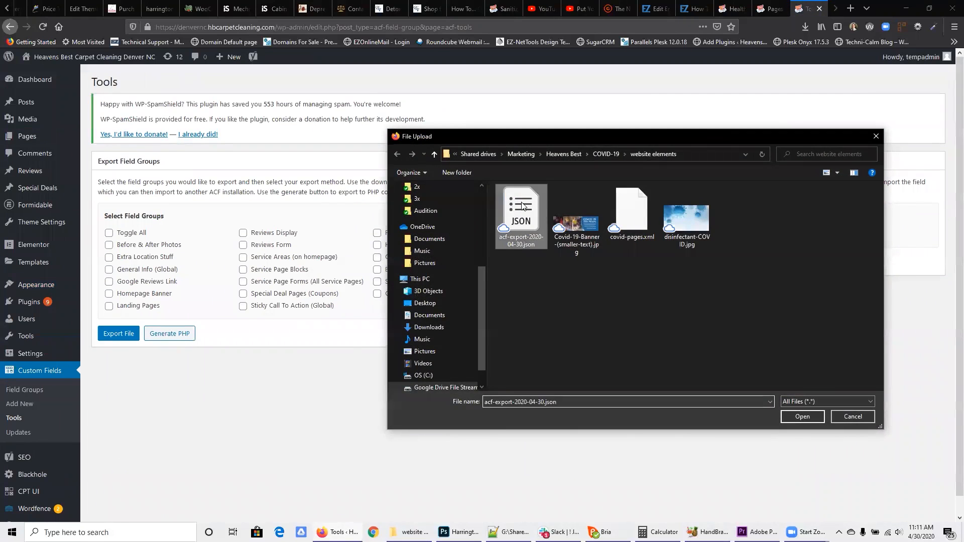
pyautogui.click(803, 417)
pyautogui.click(554, 268)
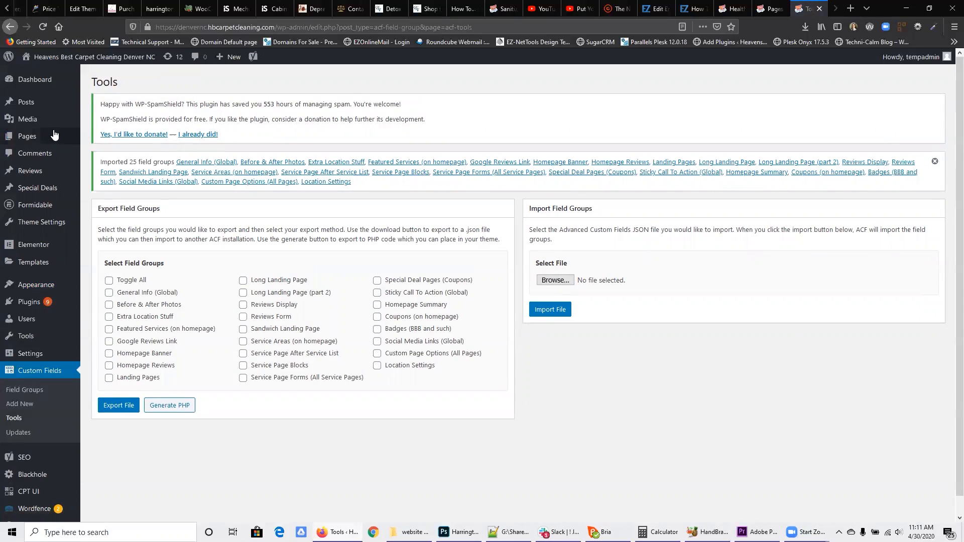
# Step: Open the Home page for editing and examine the code in the homepage banner's Unique Selling Point field
pyautogui.moveTo(54, 135)
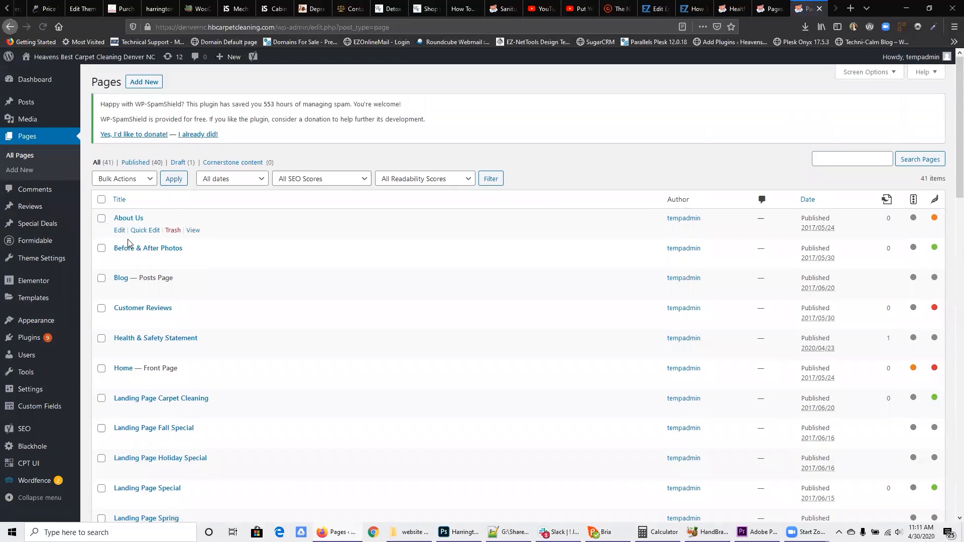
pyautogui.click(122, 369)
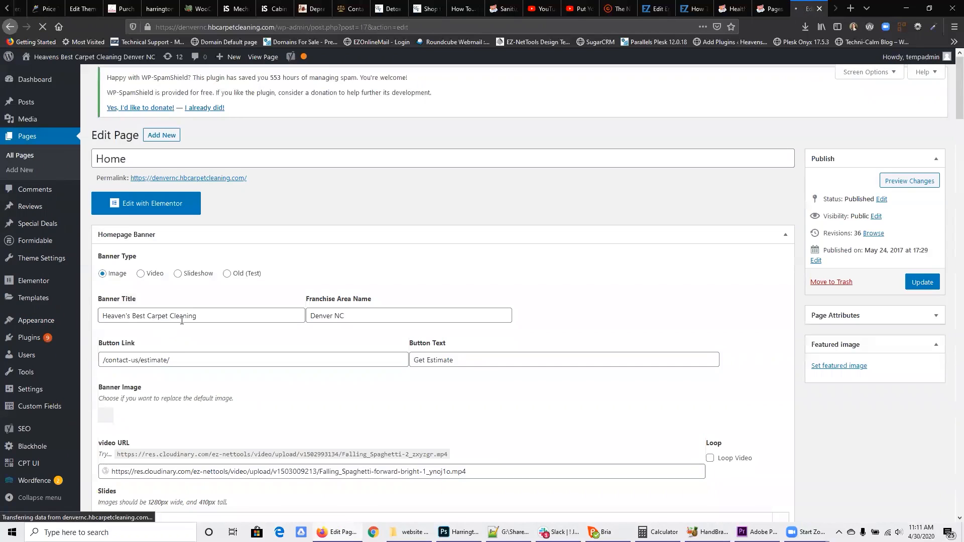
pyautogui.scroll(-4, 214, 324)
pyautogui.scroll(-2, 209, 327)
pyautogui.click(206, 337)
pyautogui.scroll(2, 221, 343)
pyautogui.scroll(-3, 302, 342)
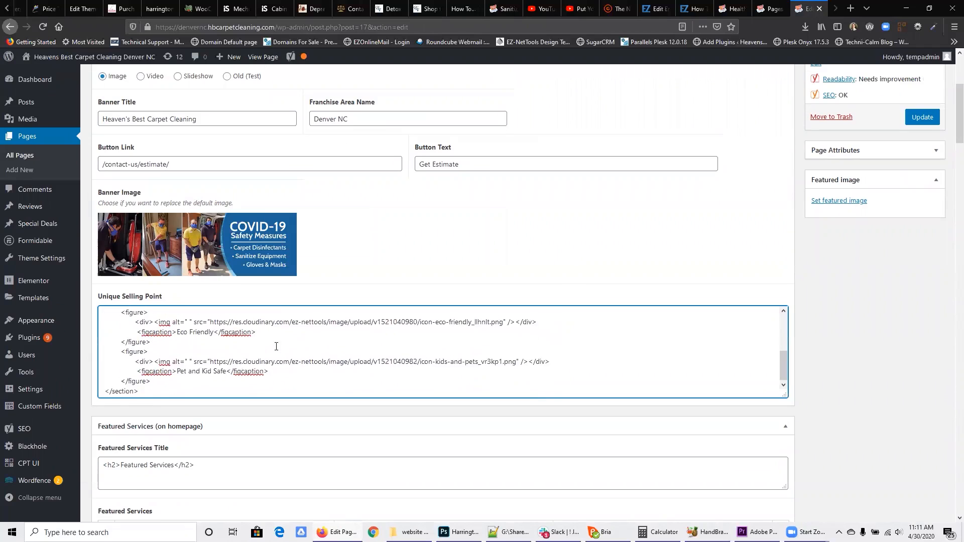
pyautogui.scroll(3, 271, 356)
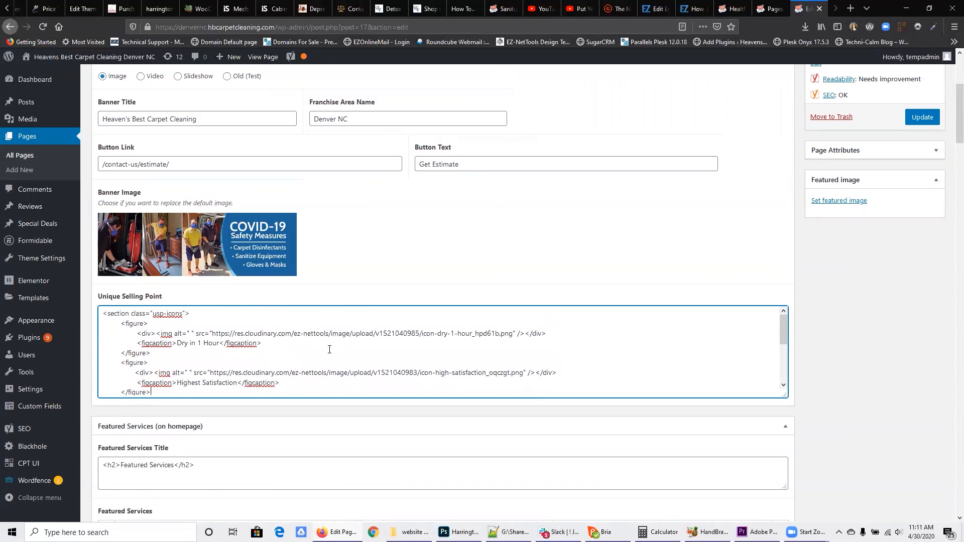
# Step: Open the Home page of the temp2017.heavensbest.com template site for editing and copy all of its Unique Selling Point code
pyautogui.click(772, 8)
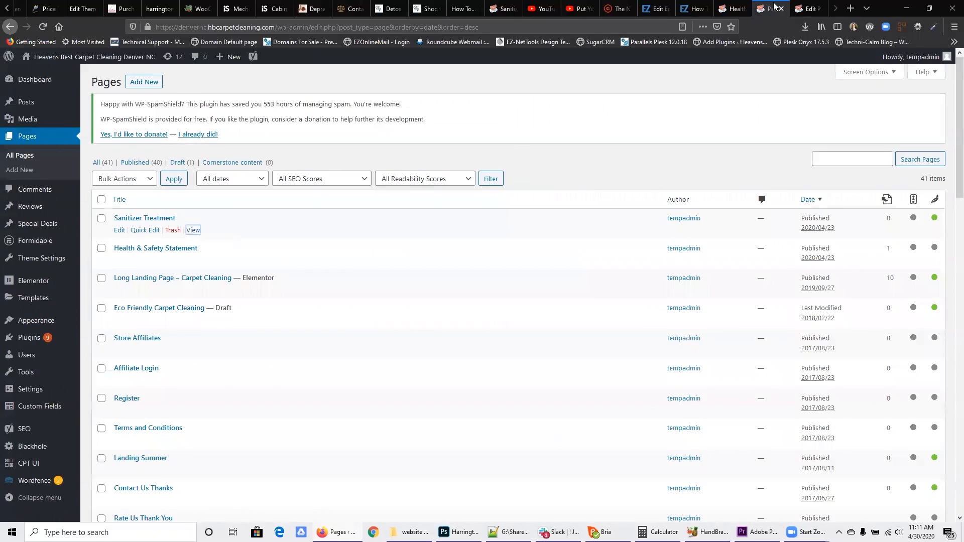
pyautogui.click(749, 8)
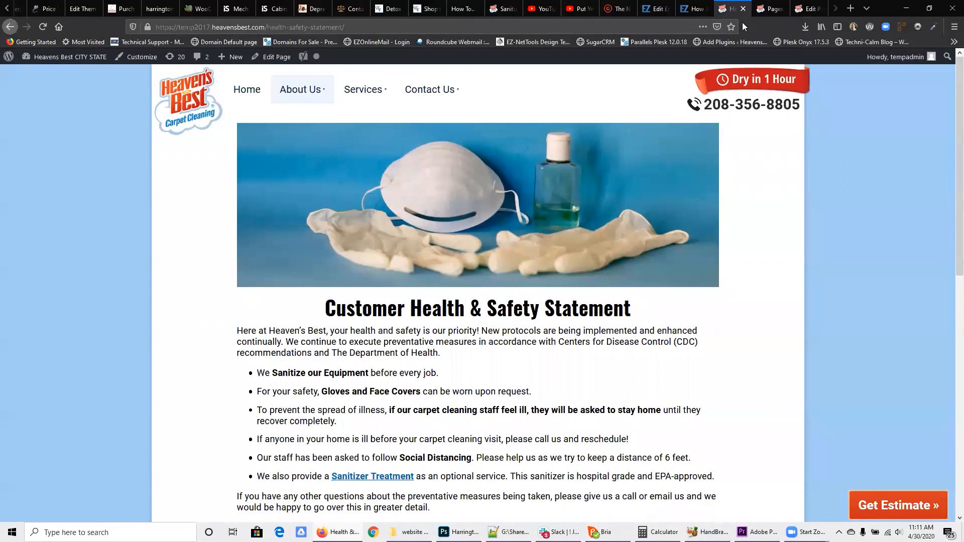
pyautogui.click(252, 93)
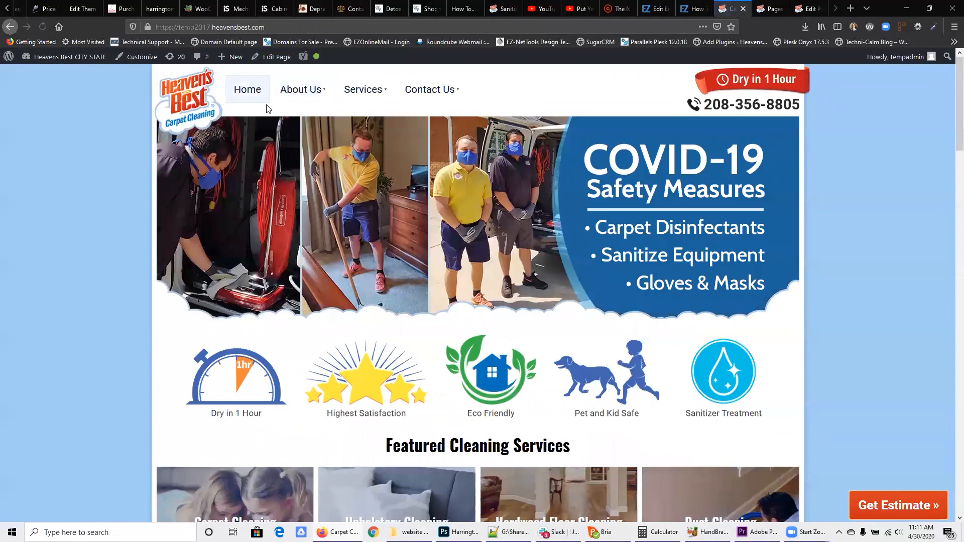
pyautogui.click(272, 61)
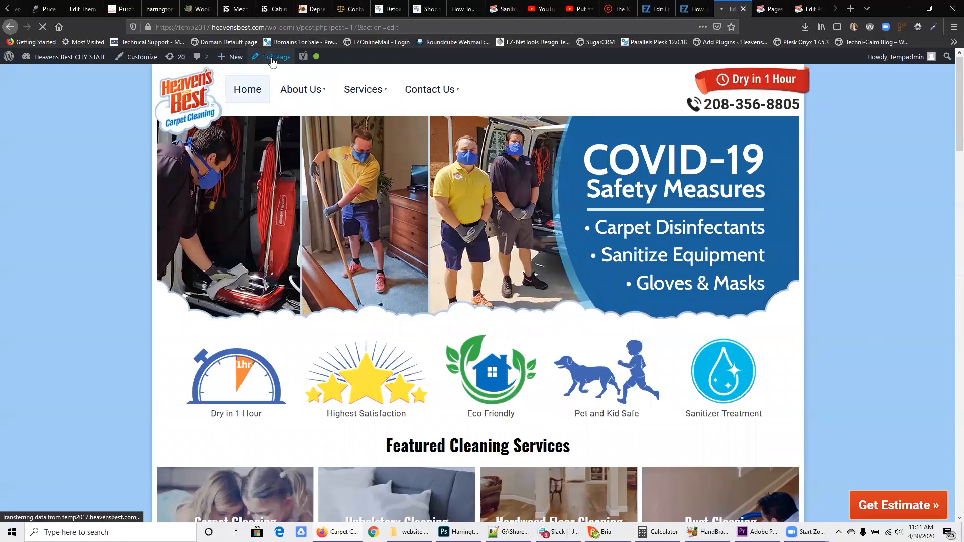
pyautogui.scroll(-4, 312, 261)
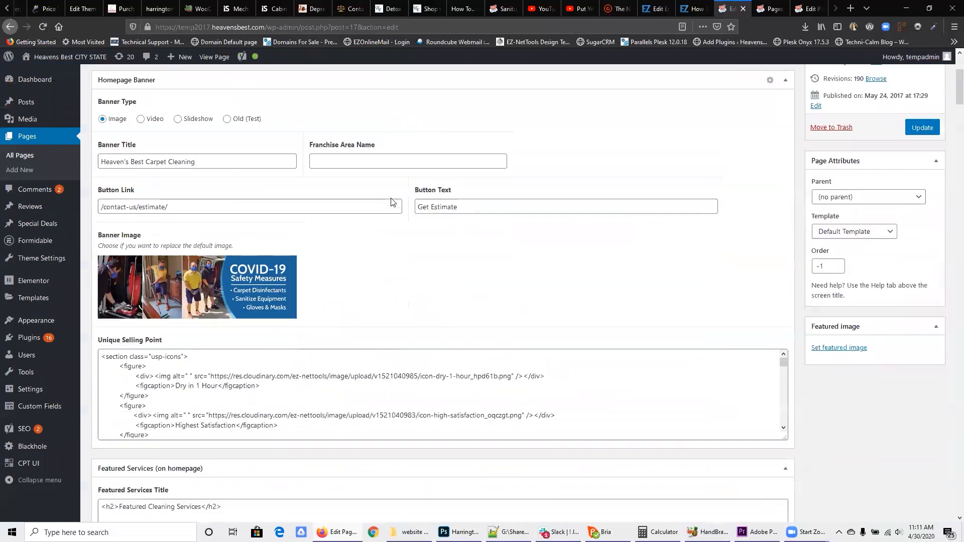
pyautogui.click(264, 346)
pyautogui.scroll(-10, 267, 346)
pyautogui.hotkey('ctrl', 'a')
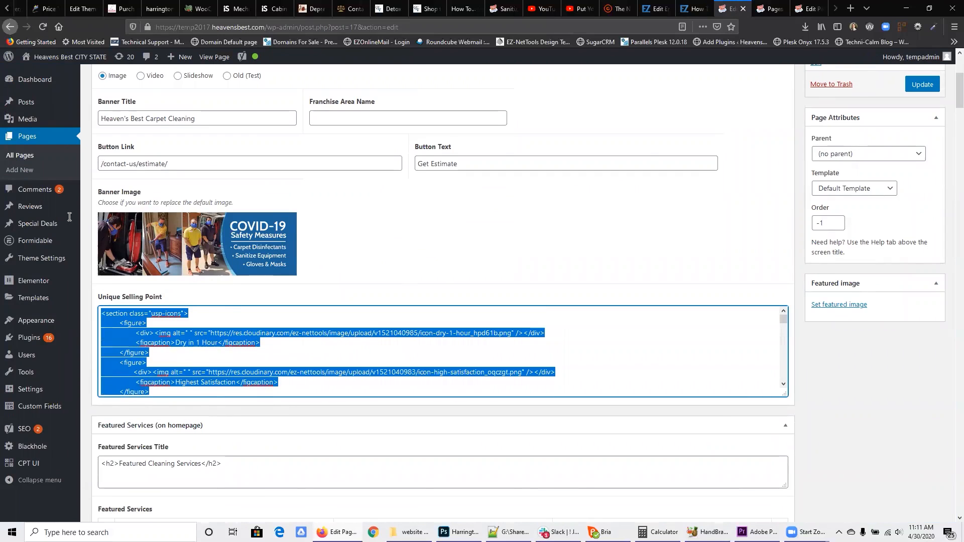
# Step: Replace the Denver NC Home page's Unique Selling Point code with the copied template code and update the page
pyautogui.click(818, 6)
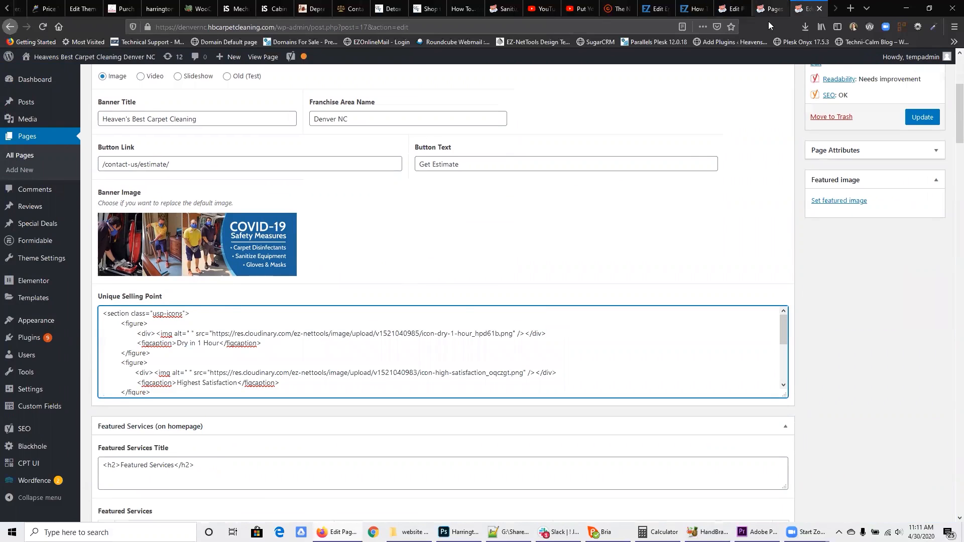
pyautogui.hotkey('ctrl', 'a')
pyautogui.hotkey('ctrl', 'v')
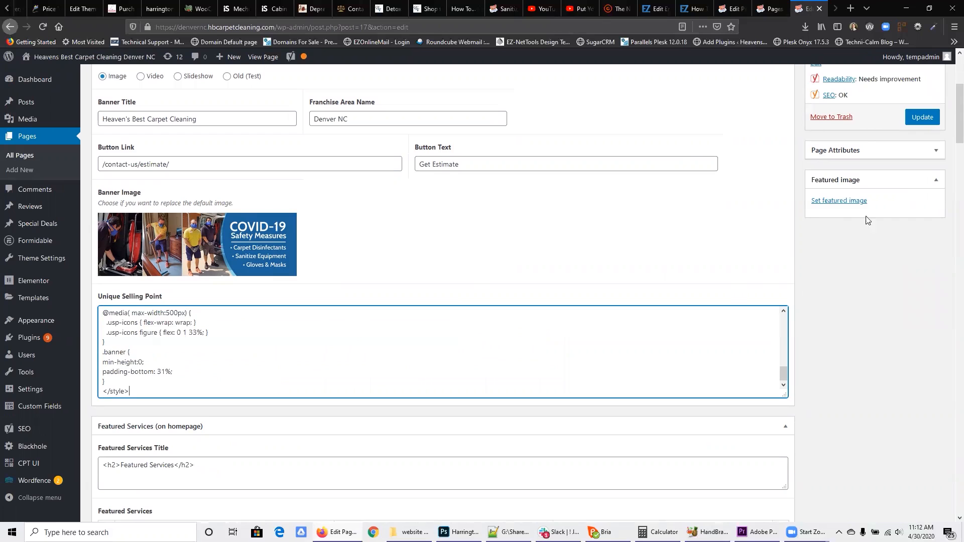
pyautogui.click(923, 118)
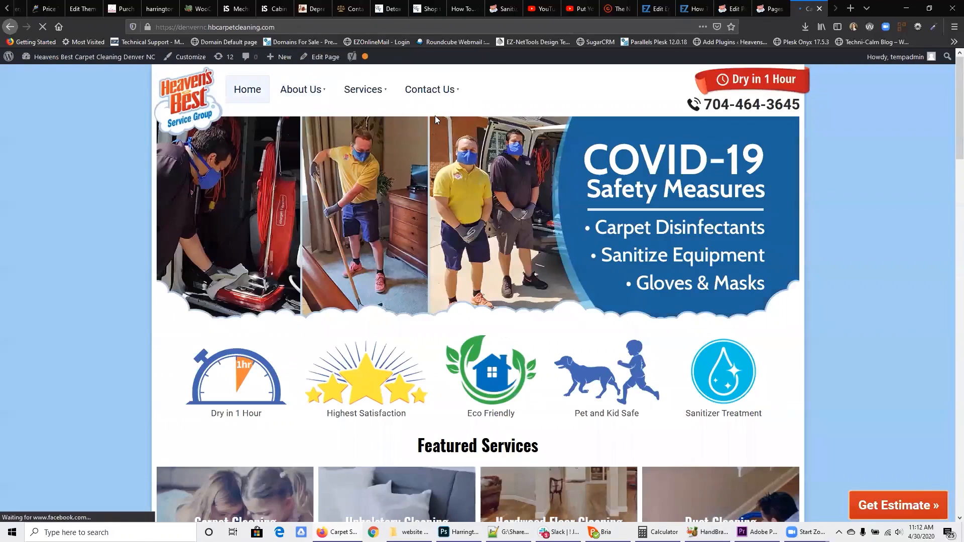
# Step: Check the Sanitizer Treatment icon and its caption on the live Denver NC homepage
pyautogui.doubleClick(721, 411)
pyautogui.click(721, 411)
pyautogui.click(723, 402)
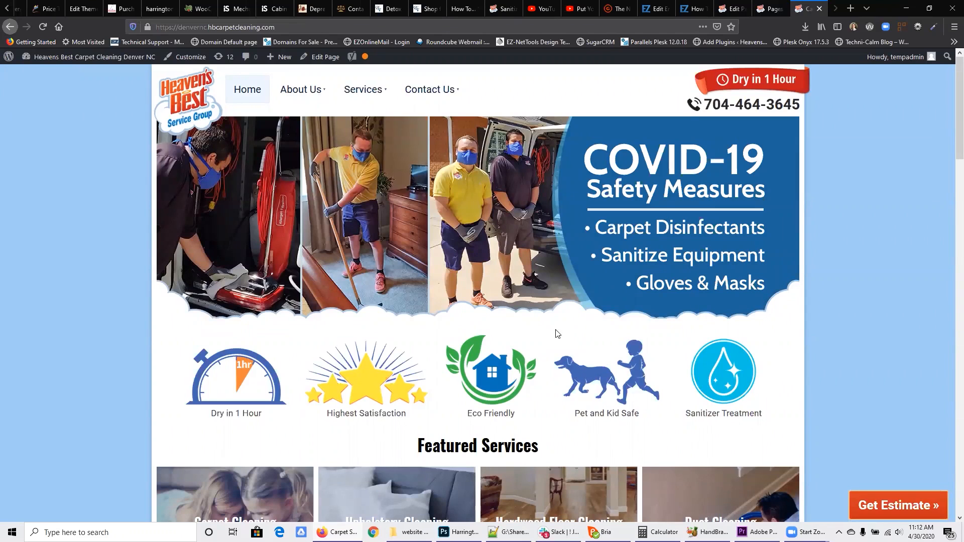